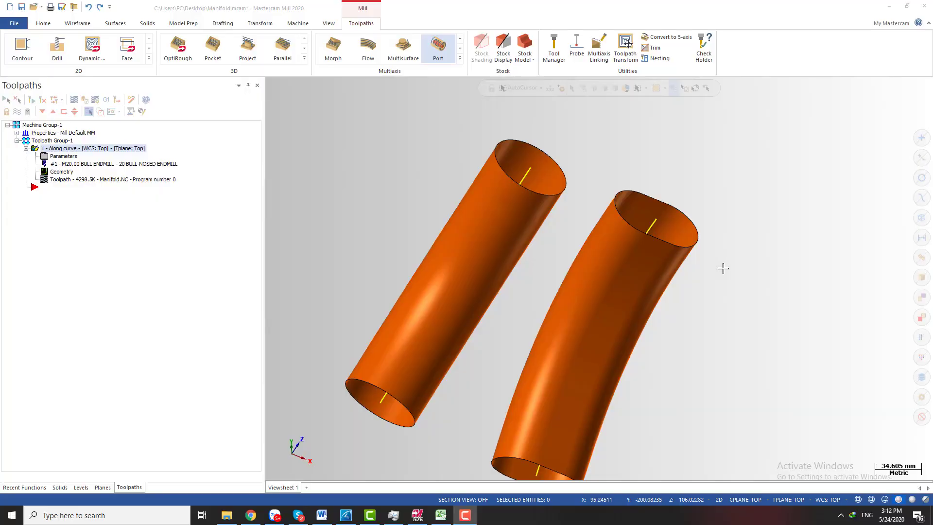
{"action": "mouse_move", "coordinate": [725, 330]}
{"action": "middle_mouse_down"}
{"action": "mouse_move", "coordinate": [704, 289]}
{"action": "mouse_move", "coordinate": [593, 212]}
{"action": "mouse_move", "coordinate": [626, 197]}
{"action": "mouse_move", "coordinate": [599, 220]}
{"action": "mouse_move", "coordinate": [609, 228]}
{"action": "middle_mouse_up"}
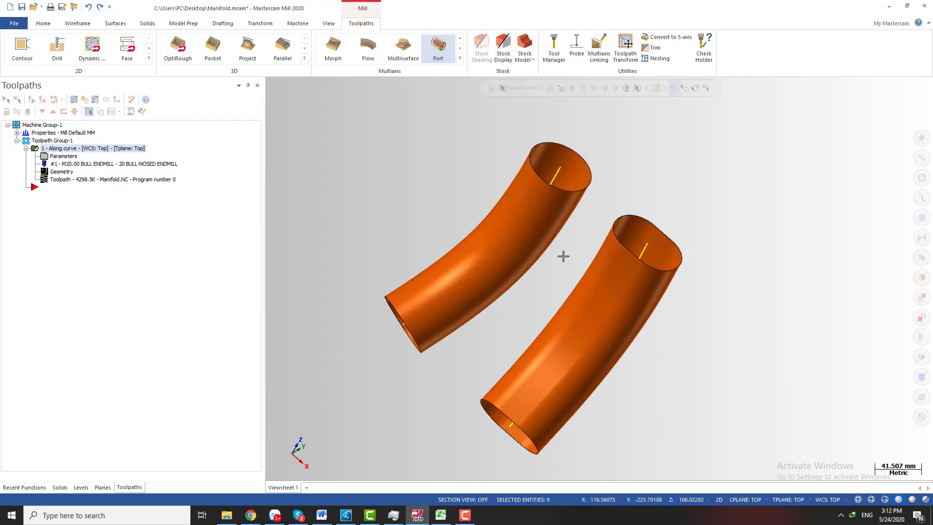
{"action": "middle_click_drag", "start_coordinate": [562, 256], "coordinate": [577, 223]}
{"action": "middle_click_drag", "start_coordinate": [561, 284], "coordinate": [522, 280]}
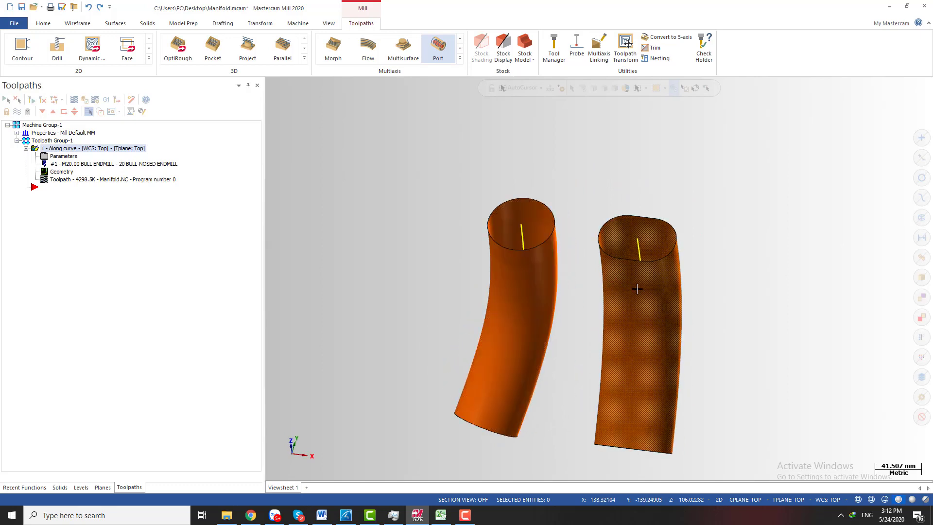
{"action": "mouse_move", "coordinate": [629, 285]}
{"action": "middle_mouse_down"}
{"action": "mouse_move", "coordinate": [638, 278]}
{"action": "mouse_move", "coordinate": [677, 293]}
{"action": "middle_mouse_up"}
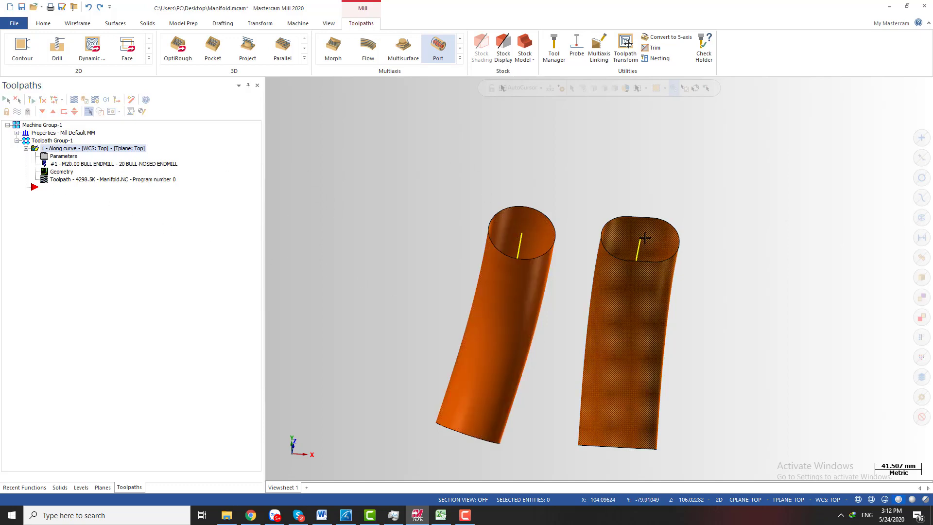
Step: Backplot the Along curve toolpath partway into the round port to inspect the tool motion, and close the backplot
{"action": "left_click", "coordinate": [81, 180]}
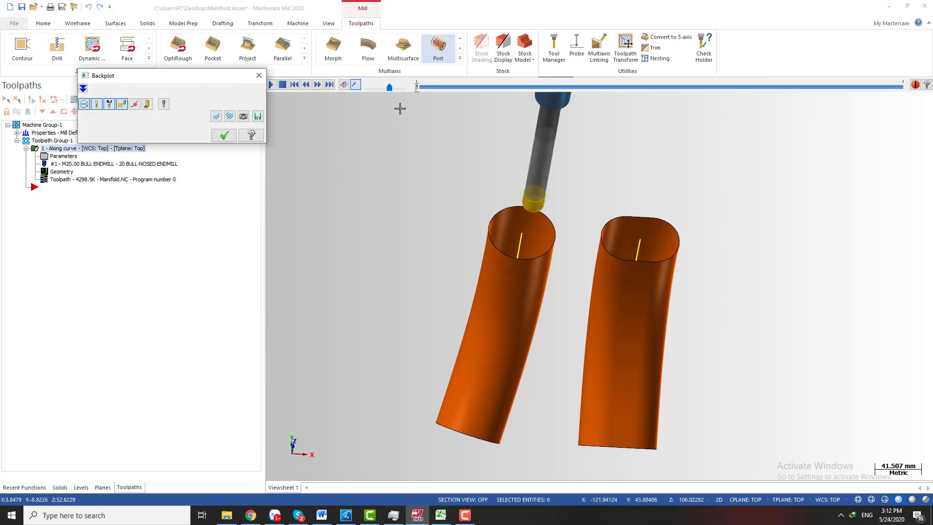
{"action": "left_click", "coordinate": [418, 88]}
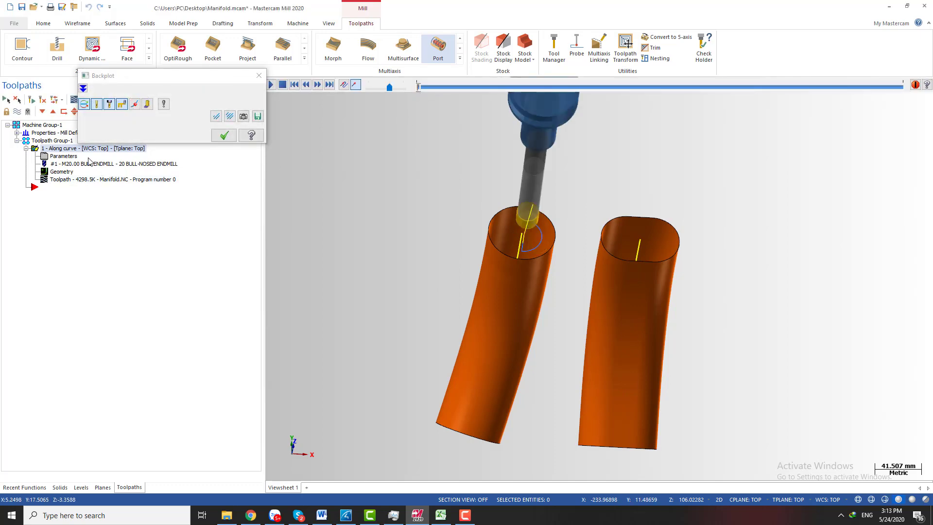
{"action": "scroll", "coordinate": [523, 221], "scroll_direction": "up", "scroll_amount": 2}
{"action": "middle_click_drag", "start_coordinate": [522, 221], "coordinate": [559, 214]}
{"action": "left_click_drag", "start_coordinate": [418, 86], "coordinate": [480, 89]}
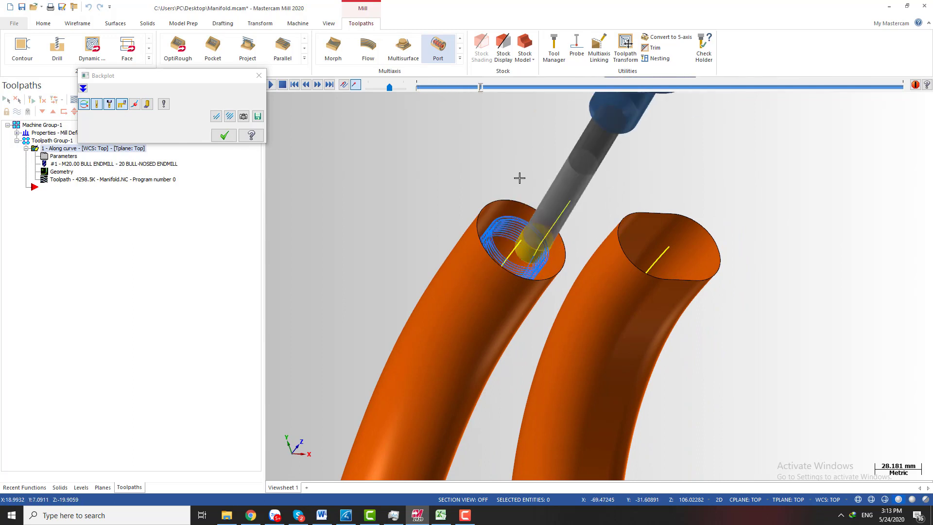
{"action": "left_click", "coordinate": [232, 137]}
{"action": "middle_click_drag", "start_coordinate": [506, 202], "coordinate": [508, 200]}
{"action": "scroll", "coordinate": [502, 224], "scroll_direction": "down", "scroll_amount": 1}
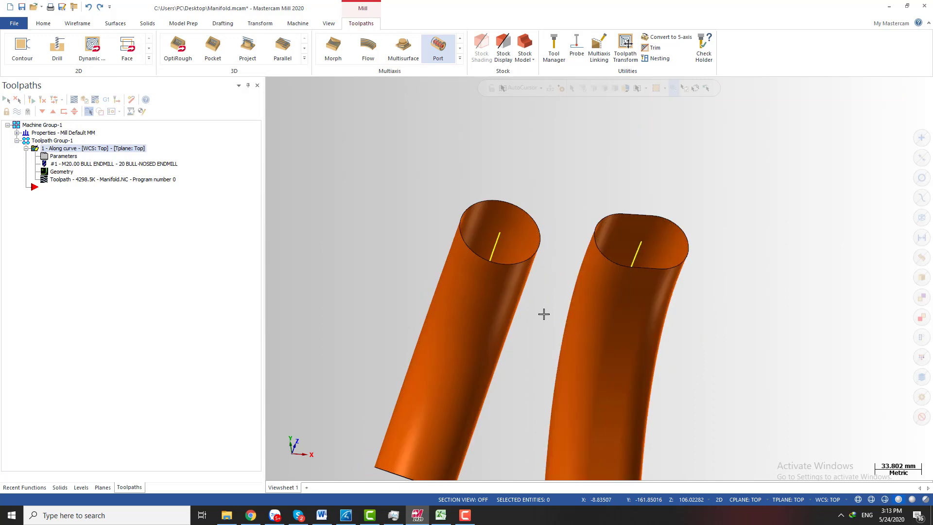
Step: Move the center line curves of both ports to level 2, ORIGINAL CENTER LINE
{"action": "left_click", "coordinate": [103, 487]}
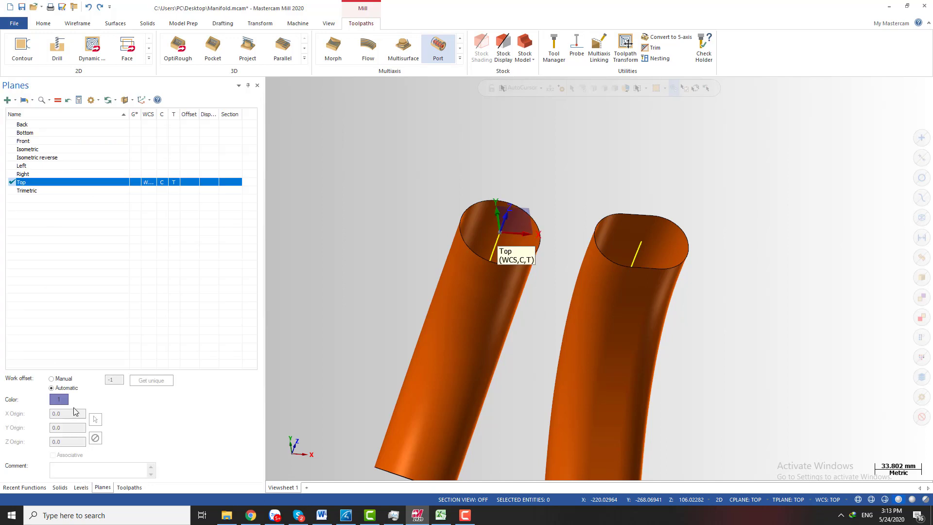
{"action": "left_click", "coordinate": [81, 487]}
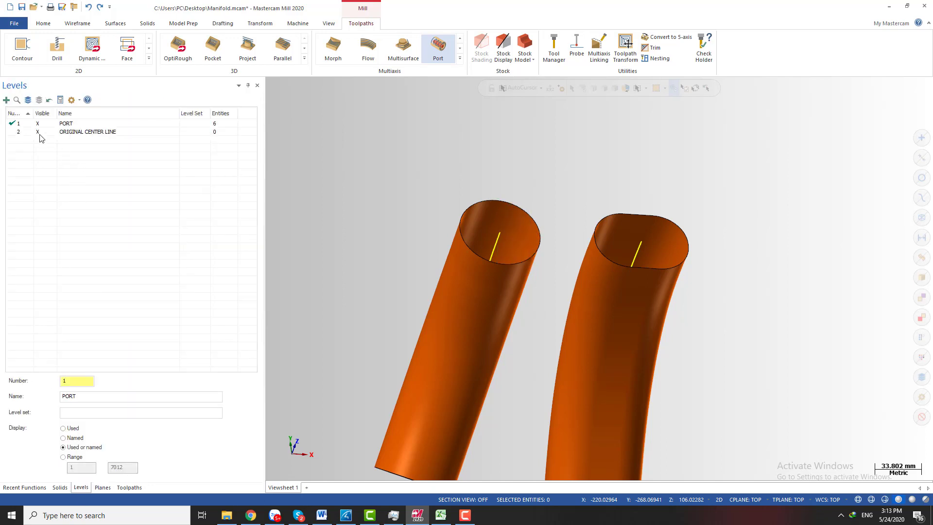
{"action": "left_click", "coordinate": [40, 131]}
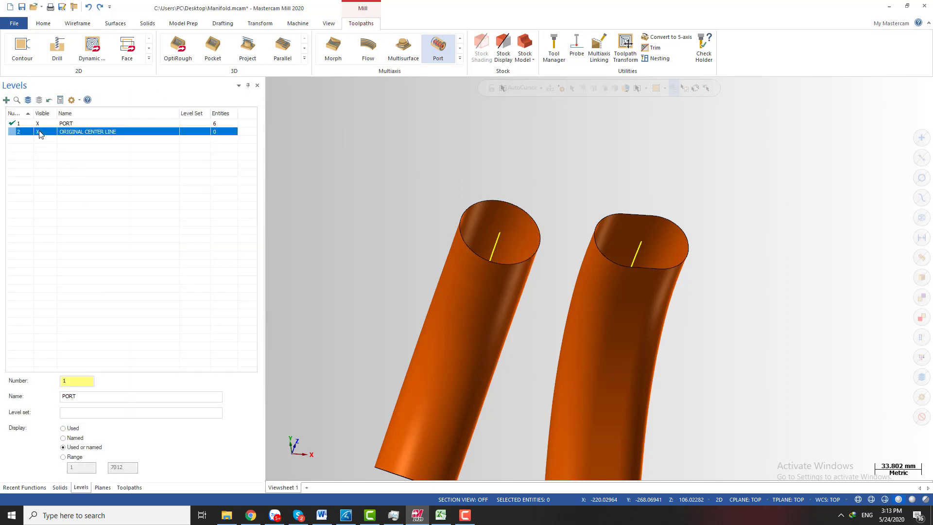
{"action": "left_click", "coordinate": [481, 281]}
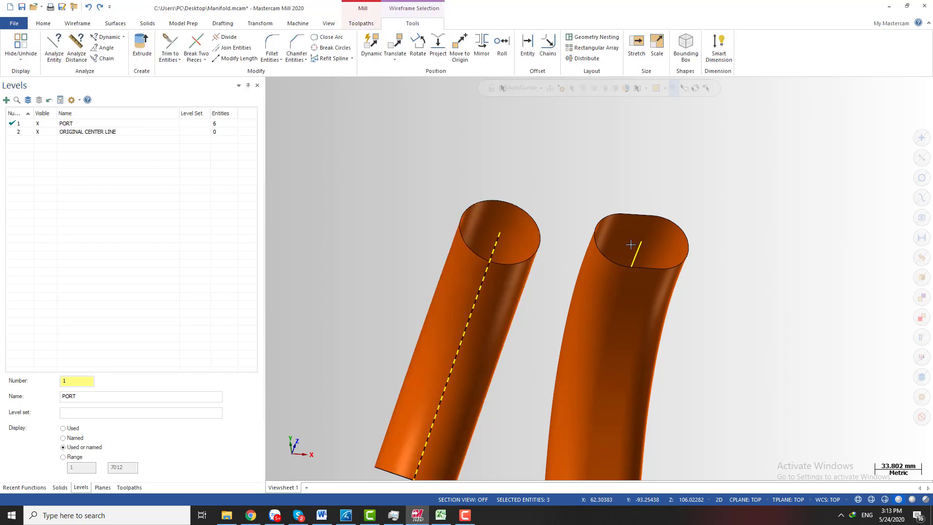
{"action": "left_click", "coordinate": [641, 245]}
{"action": "right_click", "coordinate": [640, 246]}
{"action": "left_click", "coordinate": [738, 232]}
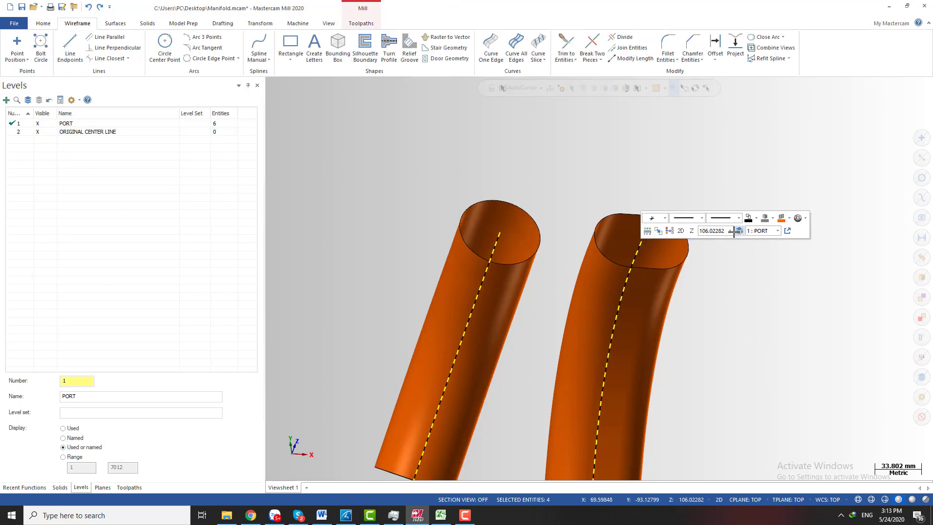
{"action": "left_click", "coordinate": [313, 147]}
{"action": "type", "text": "2"}
{"action": "left_click", "coordinate": [355, 257]}
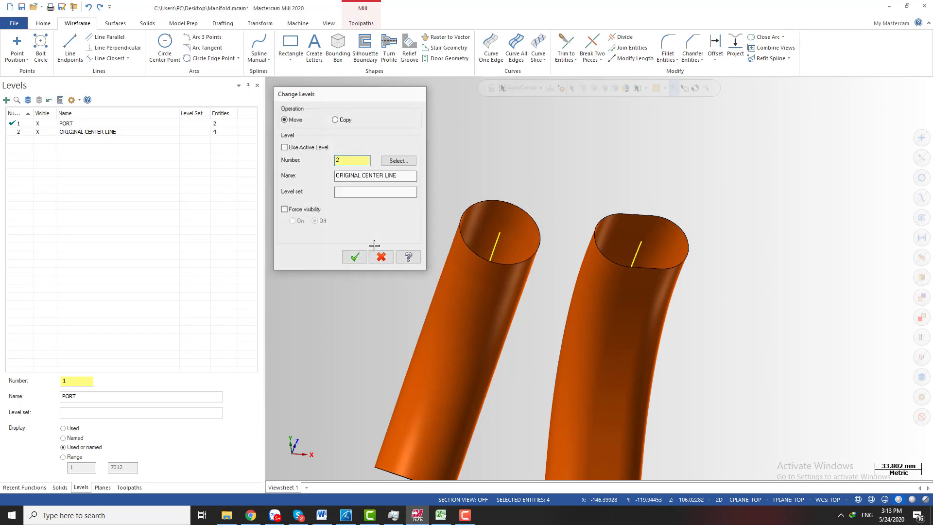
Step: Hide level 2, ORIGINAL CENTER LINE, so that only the port surfaces are displayed
{"action": "left_click", "coordinate": [46, 132]}
{"action": "middle_click_drag", "start_coordinate": [617, 226], "coordinate": [568, 262]}
{"action": "scroll", "coordinate": [568, 256], "scroll_direction": "down", "scroll_amount": 2}
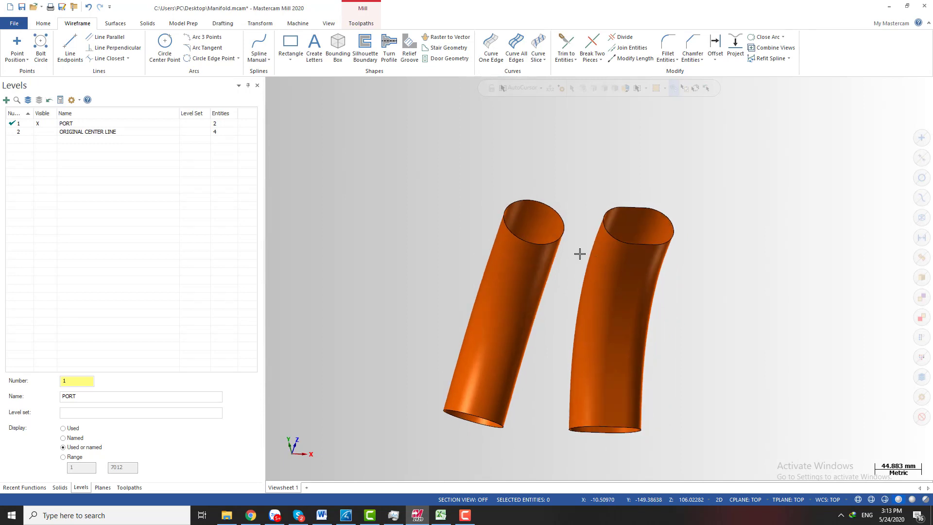
{"action": "middle_click_drag", "start_coordinate": [456, 292], "coordinate": [620, 171]}
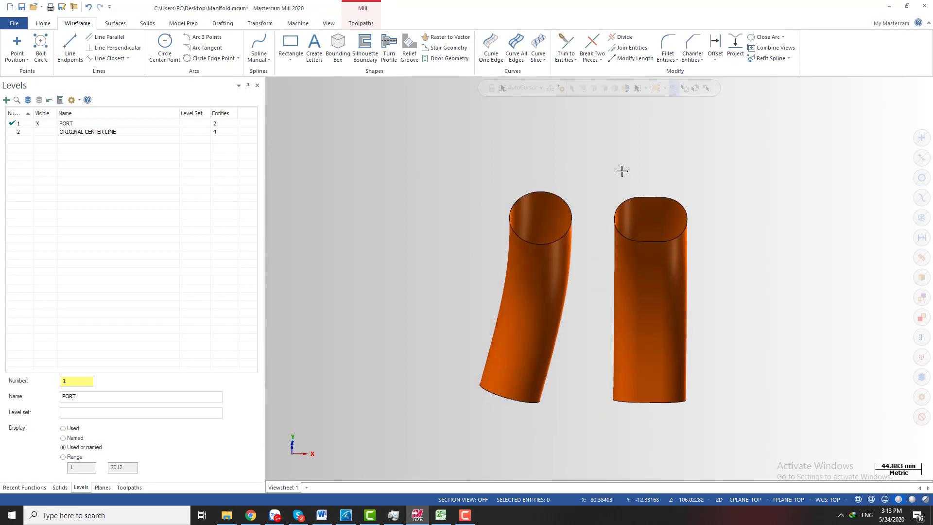
Step: Toggle the visibility of the ORIGINAL CENTER LINE level to compare the ports with and without their center lines
{"action": "left_click", "coordinate": [40, 134]}
{"action": "left_click", "coordinate": [39, 131]}
{"action": "middle_click_drag", "start_coordinate": [608, 185], "coordinate": [695, 230]}
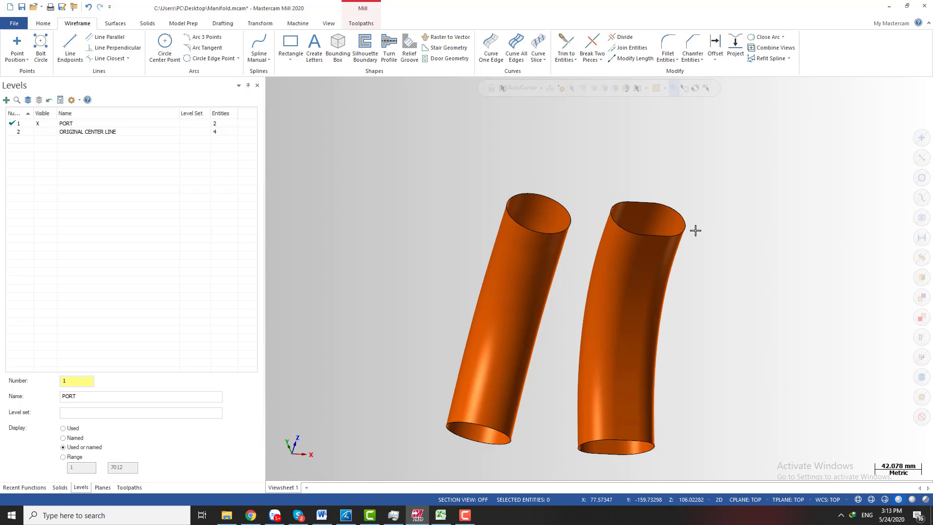
{"action": "left_click", "coordinate": [41, 133]}
{"action": "mouse_move", "coordinate": [608, 192]}
{"action": "middle_mouse_down"}
{"action": "mouse_move", "coordinate": [624, 194]}
{"action": "mouse_move", "coordinate": [606, 208]}
{"action": "middle_mouse_up"}
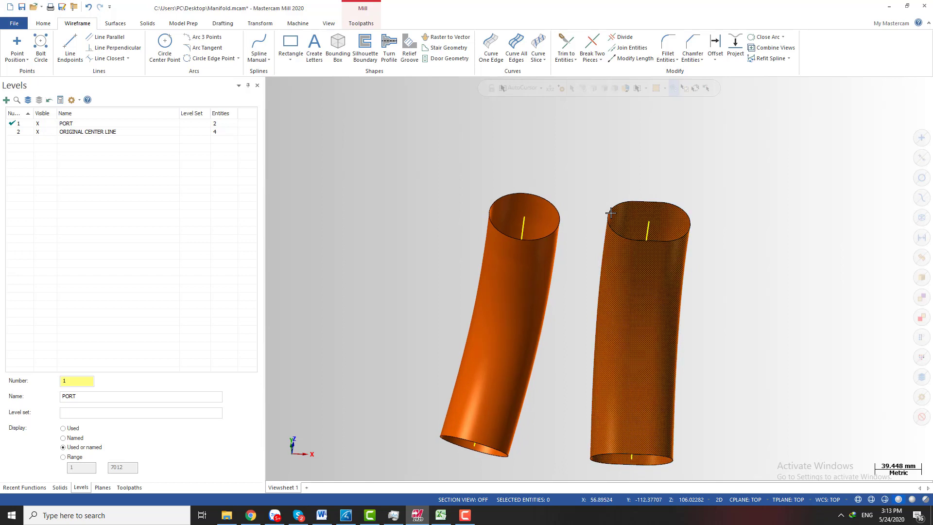
{"action": "middle_click_drag", "start_coordinate": [656, 238], "coordinate": [687, 243]}
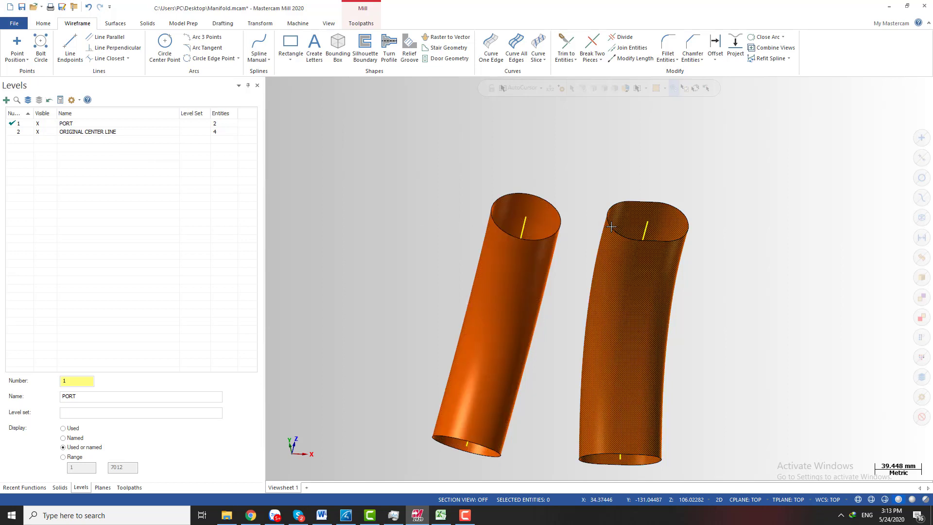
{"action": "middle_click_drag", "start_coordinate": [645, 201], "coordinate": [605, 191]}
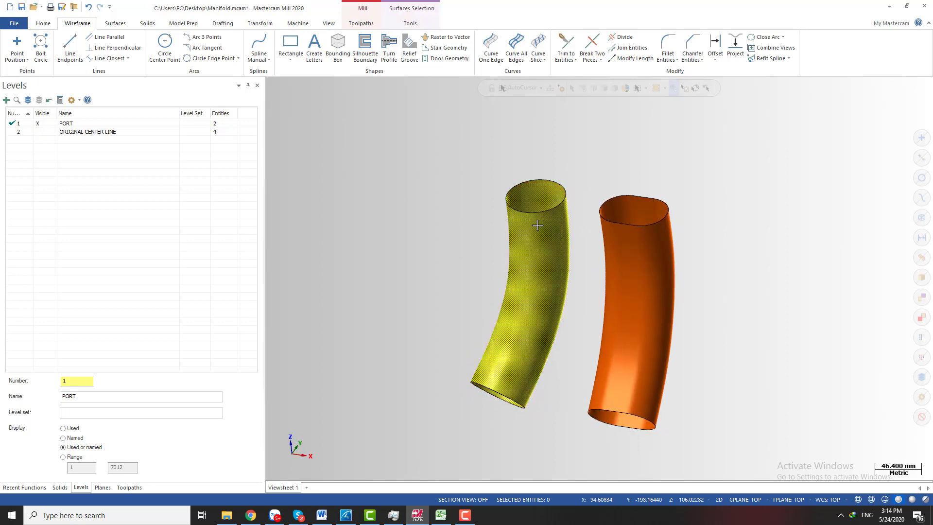
Step: Examine the shape and openings of the round and oblong port surfaces from several angles
{"action": "middle_click_drag", "start_coordinate": [553, 248], "coordinate": [504, 140]}
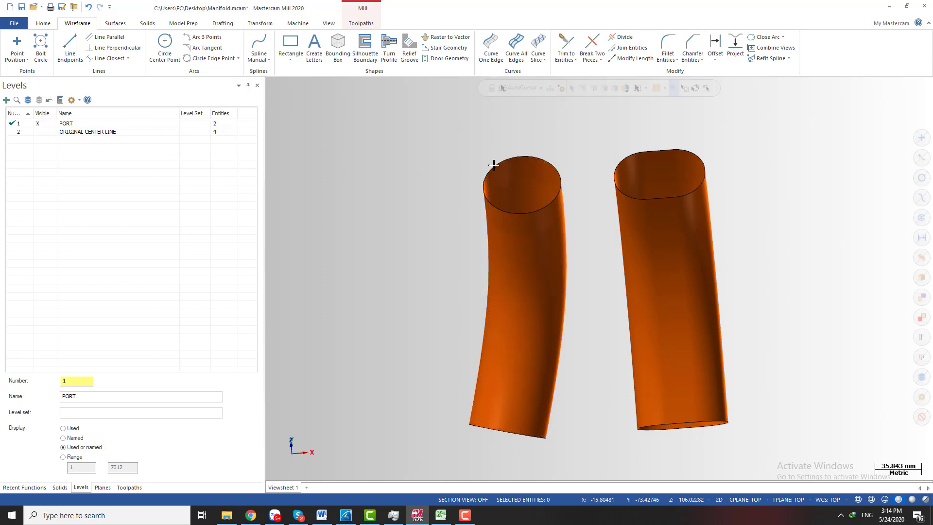
{"action": "middle_click_drag", "start_coordinate": [583, 161], "coordinate": [683, 156]}
{"action": "mouse_move", "coordinate": [687, 189]}
{"action": "middle_mouse_down"}
{"action": "mouse_move", "coordinate": [677, 208]}
{"action": "mouse_move", "coordinate": [699, 181]}
{"action": "middle_mouse_up"}
{"action": "scroll", "coordinate": [700, 181], "scroll_direction": "up", "scroll_amount": 2}
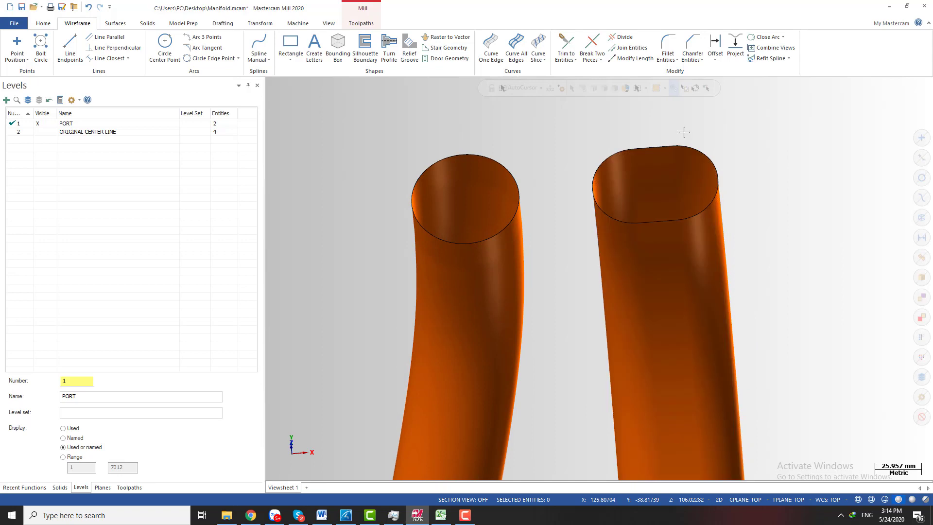
{"action": "middle_click_drag", "start_coordinate": [604, 208], "coordinate": [636, 188]}
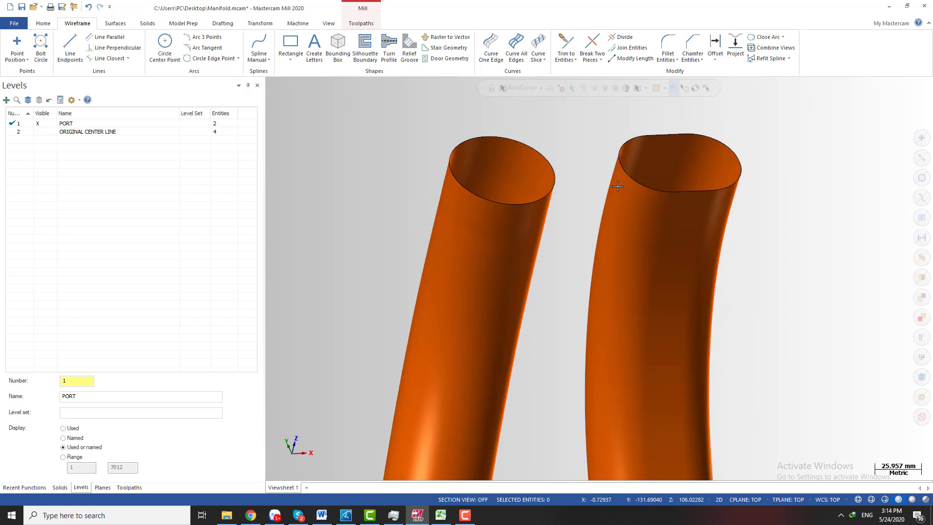
{"action": "scroll", "coordinate": [559, 226], "scroll_direction": "down", "scroll_amount": 3}
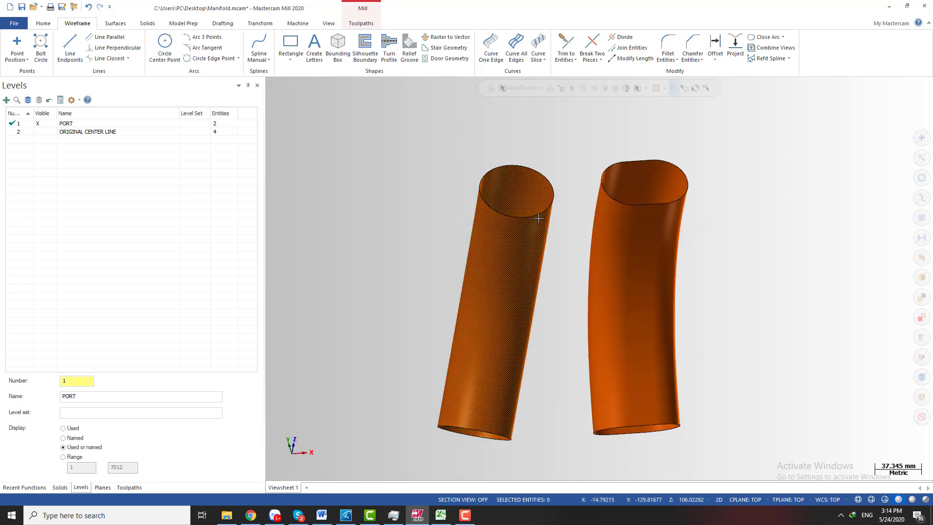
{"action": "scroll", "coordinate": [431, 177], "scroll_direction": "down", "scroll_amount": 1}
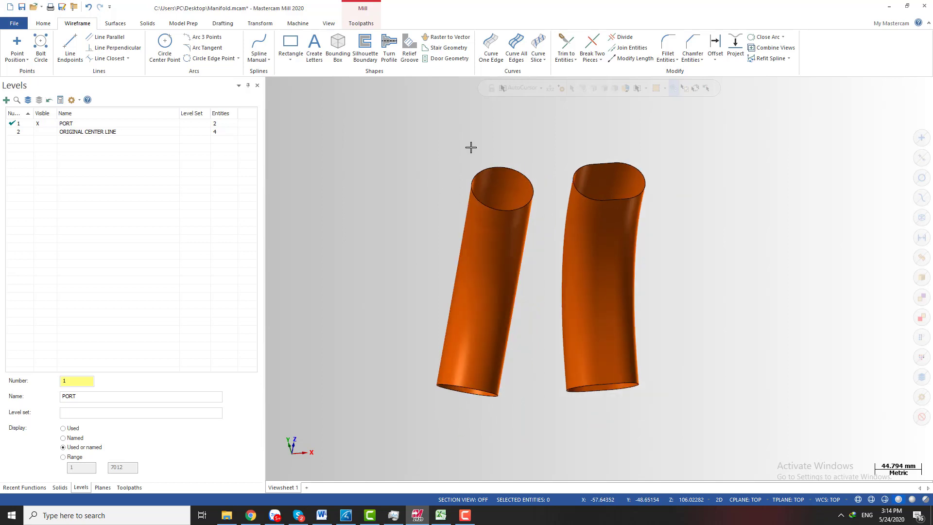
{"action": "scroll", "coordinate": [494, 141], "scroll_direction": "up", "scroll_amount": 1}
{"action": "scroll", "coordinate": [487, 121], "scroll_direction": "down", "scroll_amount": 1}
{"action": "middle_click_drag", "start_coordinate": [488, 145], "coordinate": [520, 171]}
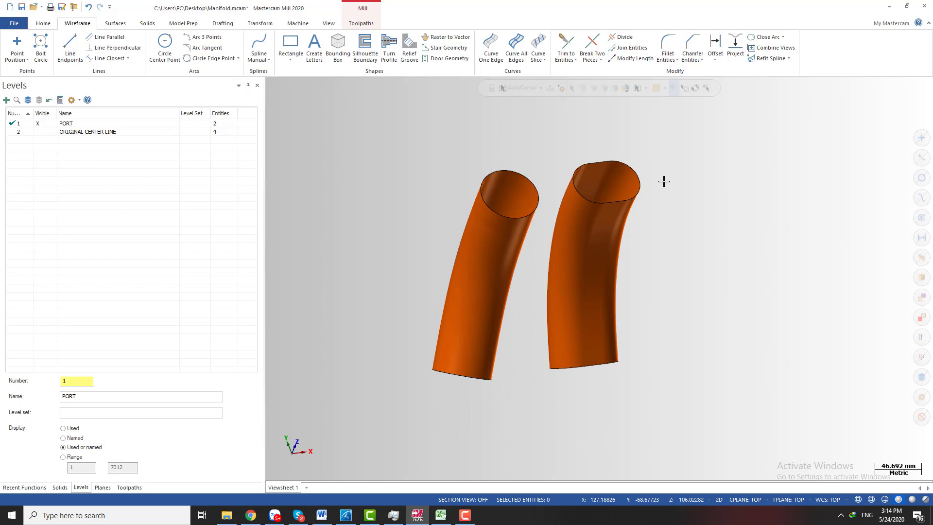
{"action": "scroll", "coordinate": [591, 165], "scroll_direction": "up", "scroll_amount": 2}
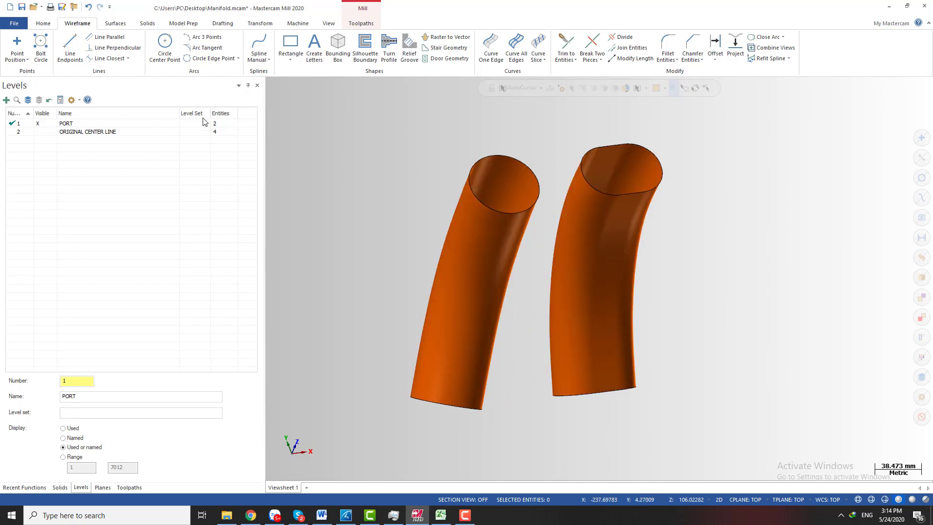
Step: Try creating 100 flowline curves in the V direction on both port surfaces, and undo them
{"action": "left_click", "coordinate": [43, 23]}
{"action": "left_click", "coordinate": [77, 23]}
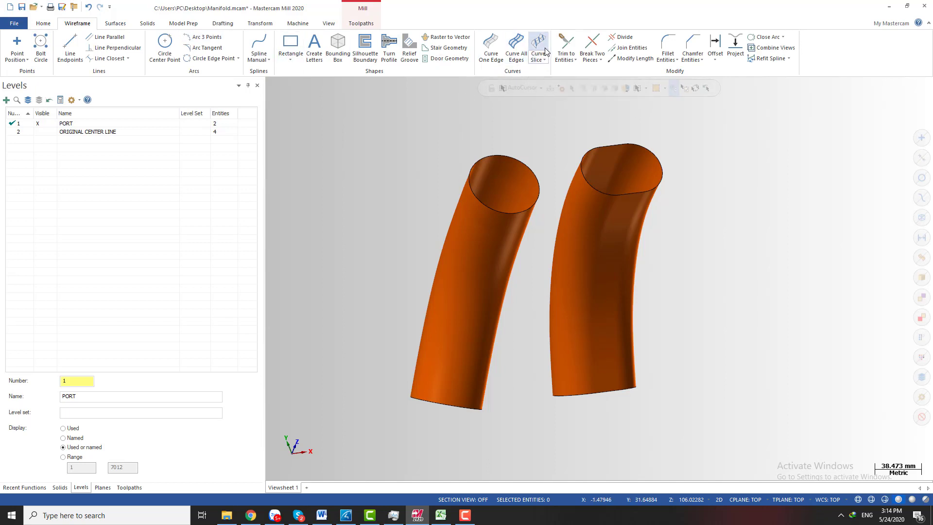
{"action": "left_click", "coordinate": [538, 60]}
{"action": "left_click", "coordinate": [537, 59]}
{"action": "left_click", "coordinate": [537, 61]}
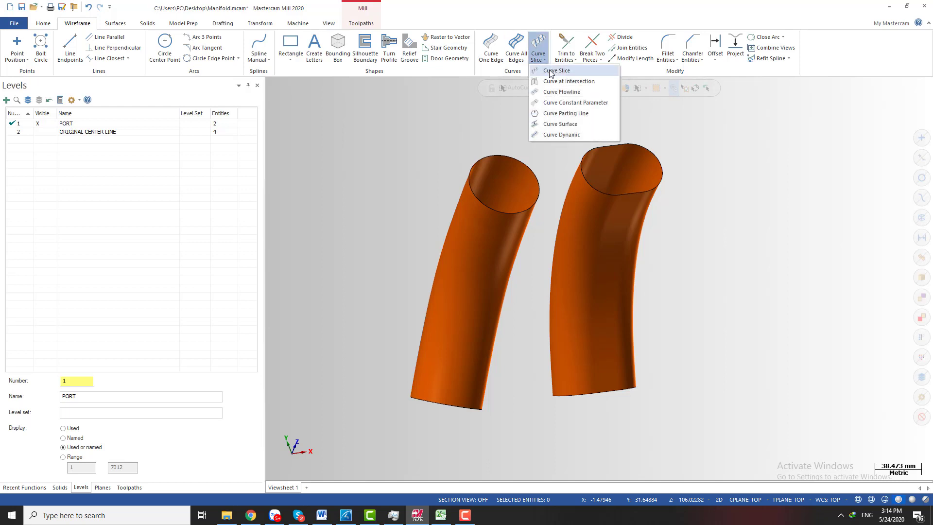
{"action": "left_click", "coordinate": [564, 91]}
{"action": "scroll", "coordinate": [430, 186], "scroll_direction": "down", "scroll_amount": 1}
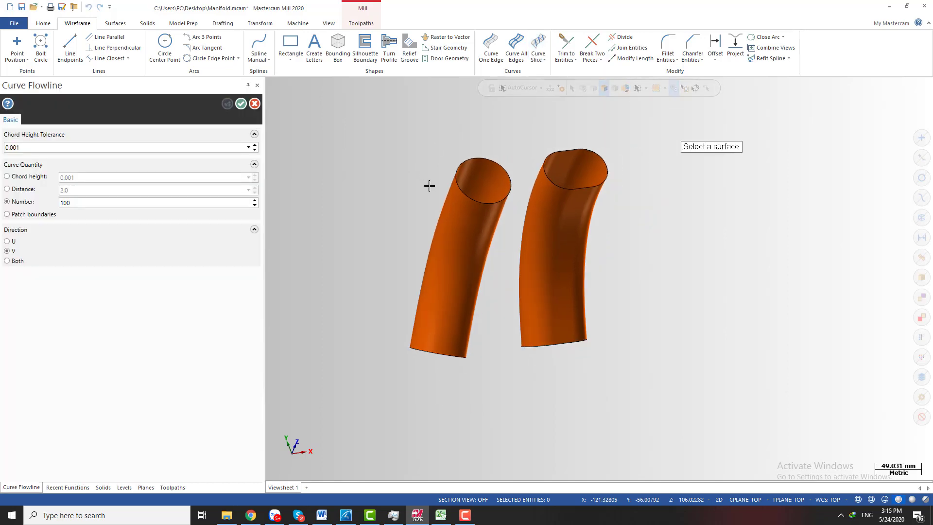
{"action": "left_click", "coordinate": [460, 220]}
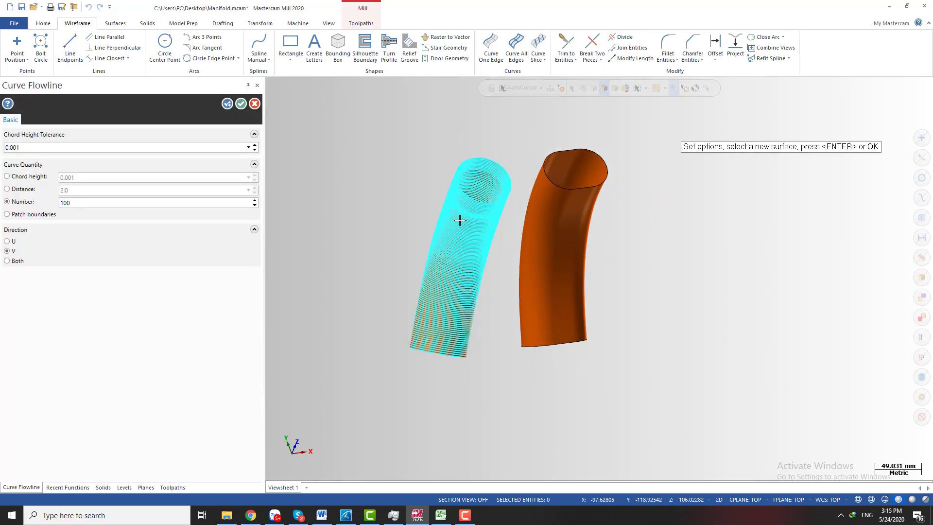
{"action": "left_click", "coordinate": [576, 214]}
{"action": "scroll", "coordinate": [526, 216], "scroll_direction": "up", "scroll_amount": 1}
{"action": "scroll", "coordinate": [527, 209], "scroll_direction": "up", "scroll_amount": 3}
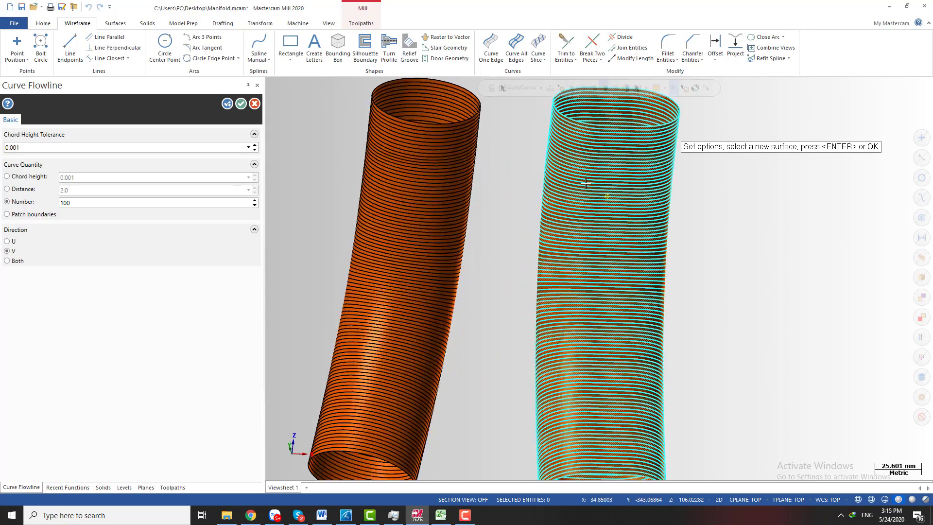
{"action": "key", "text": "Return"}
{"action": "key", "text": "ctrl+z"}
{"action": "key", "text": "ctrl+z"}
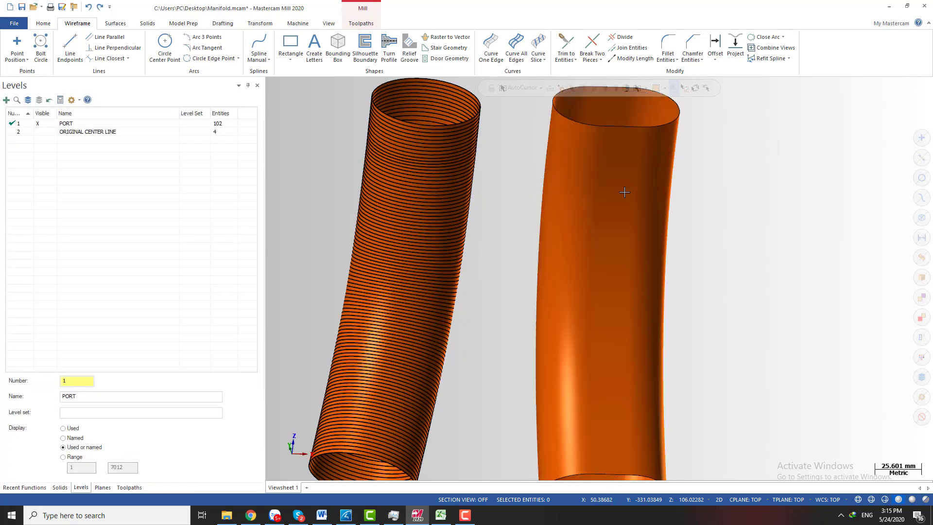
Step: Start Curve Flowline on the round port surface with 100 curves in the V direction
{"action": "left_click", "coordinate": [539, 59]}
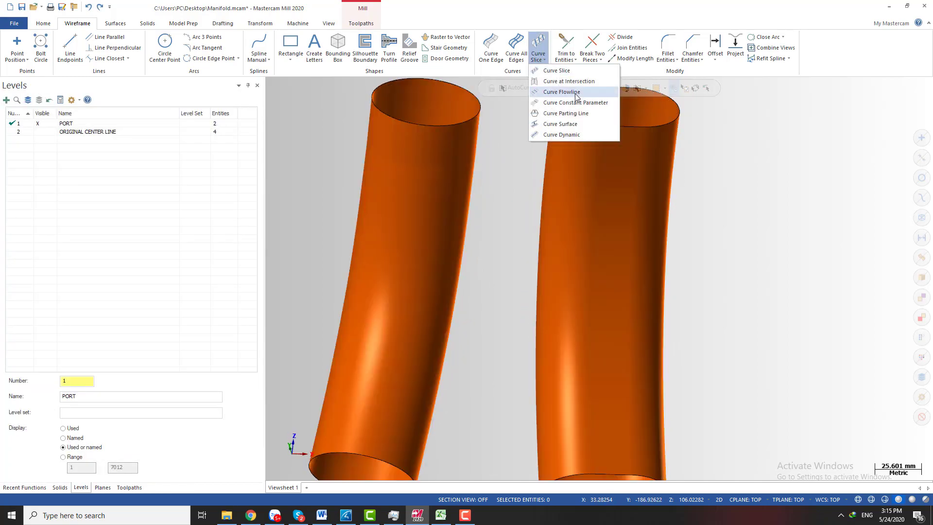
{"action": "left_click", "coordinate": [571, 94]}
{"action": "scroll", "coordinate": [737, 190], "scroll_direction": "down", "scroll_amount": 4}
{"action": "scroll", "coordinate": [777, 186], "scroll_direction": "up", "scroll_amount": 2}
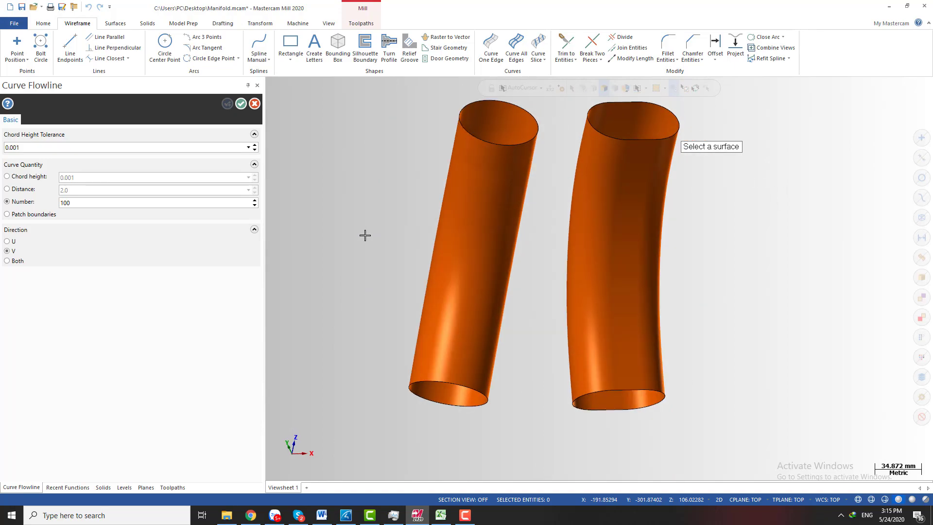
{"action": "left_click", "coordinate": [478, 197]}
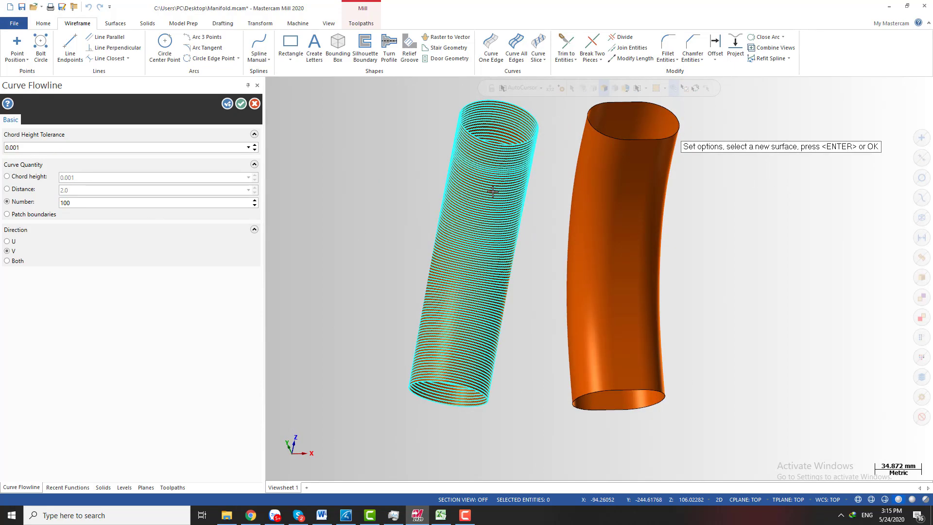
{"action": "middle_click_drag", "start_coordinate": [557, 231], "coordinate": [492, 213]}
{"action": "scroll", "coordinate": [491, 145], "scroll_direction": "up", "scroll_amount": 3}
{"action": "scroll", "coordinate": [491, 213], "scroll_direction": "down", "scroll_amount": 3}
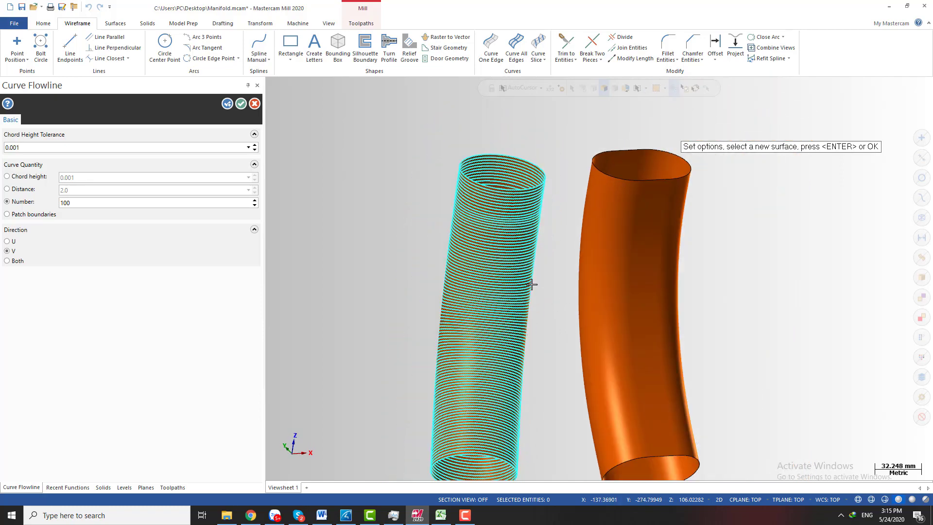
{"action": "scroll", "coordinate": [527, 281], "scroll_direction": "down", "scroll_amount": 1}
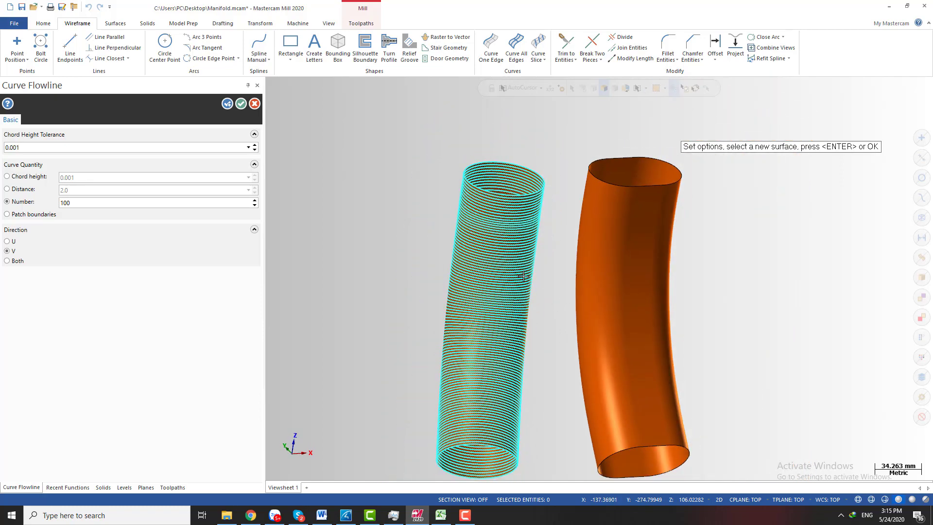
Step: Switch the flowline direction to U and check how the curves run along the round port
{"action": "left_click", "coordinate": [7, 242]}
{"action": "middle_click_drag", "start_coordinate": [518, 222], "coordinate": [439, 246]}
{"action": "scroll", "coordinate": [461, 244], "scroll_direction": "up", "scroll_amount": 1}
{"action": "left_click", "coordinate": [10, 242]}
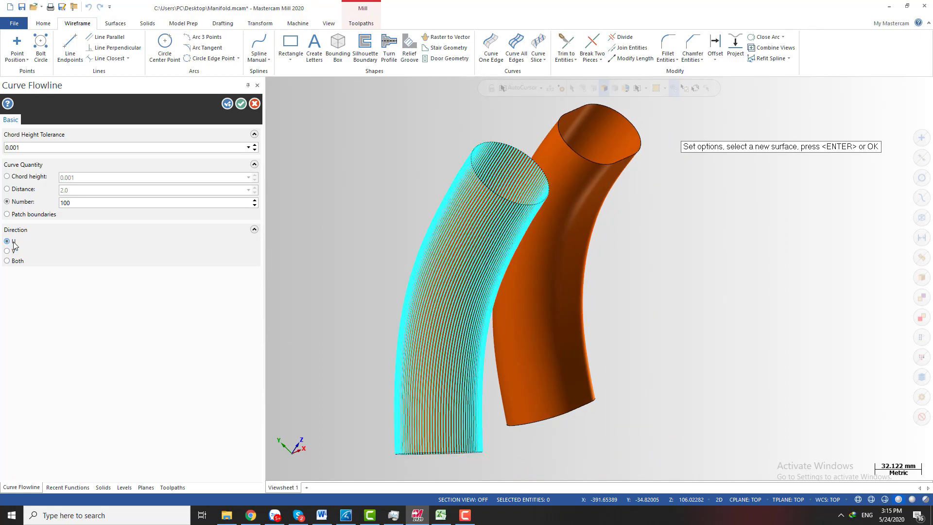
{"action": "mouse_move", "coordinate": [507, 252]}
{"action": "middle_mouse_down"}
{"action": "mouse_move", "coordinate": [467, 233]}
{"action": "mouse_move", "coordinate": [471, 273]}
{"action": "mouse_move", "coordinate": [508, 267]}
{"action": "middle_mouse_up"}
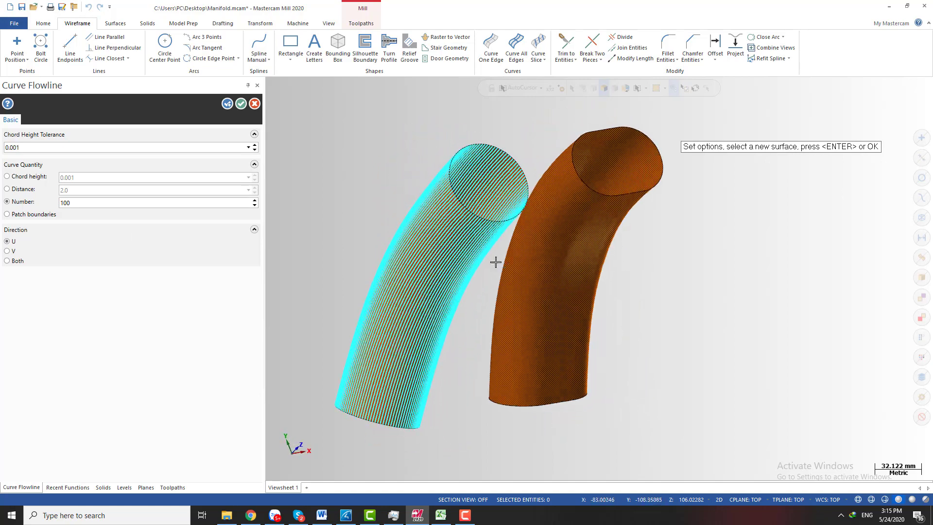
{"action": "scroll", "coordinate": [455, 243], "scroll_direction": "up", "scroll_amount": 3}
{"action": "scroll", "coordinate": [401, 198], "scroll_direction": "down", "scroll_amount": 3}
{"action": "middle_click_drag", "start_coordinate": [402, 197], "coordinate": [486, 195]}
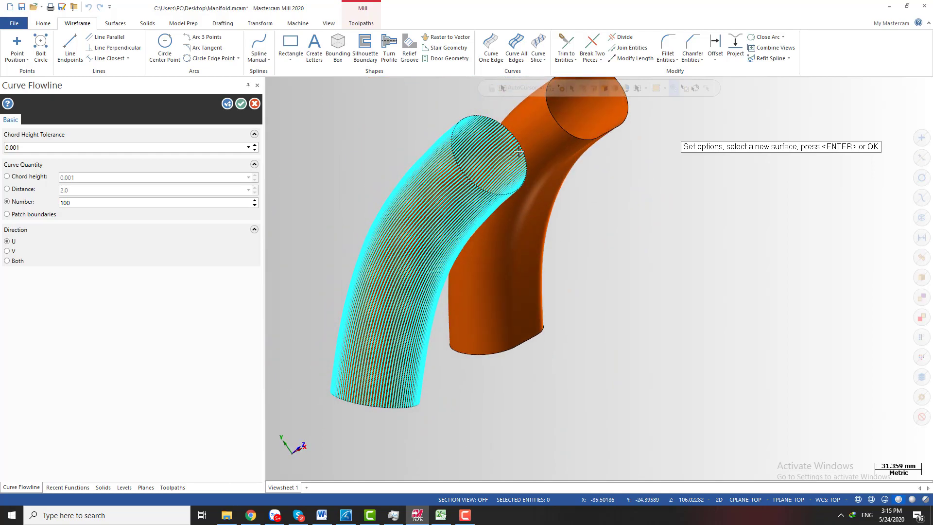
{"action": "scroll", "coordinate": [463, 128], "scroll_direction": "up", "scroll_amount": 3}
{"action": "middle_click_drag", "start_coordinate": [463, 129], "coordinate": [467, 129]}
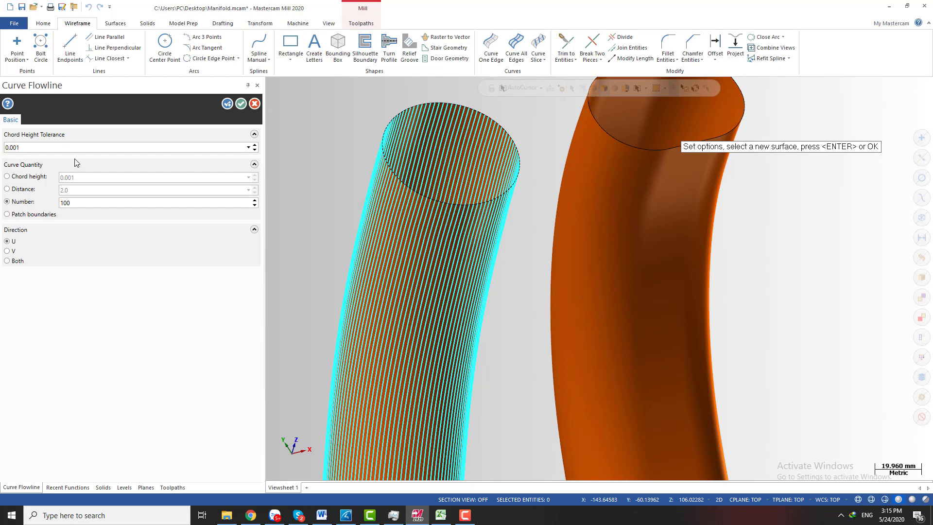
Step: Try a quantity of 4 flowline curves on the round port and check their spacing around the opening
{"action": "double_click", "coordinate": [75, 202]}
{"action": "left_click", "coordinate": [23, 177]}
{"action": "left_click", "coordinate": [20, 190]}
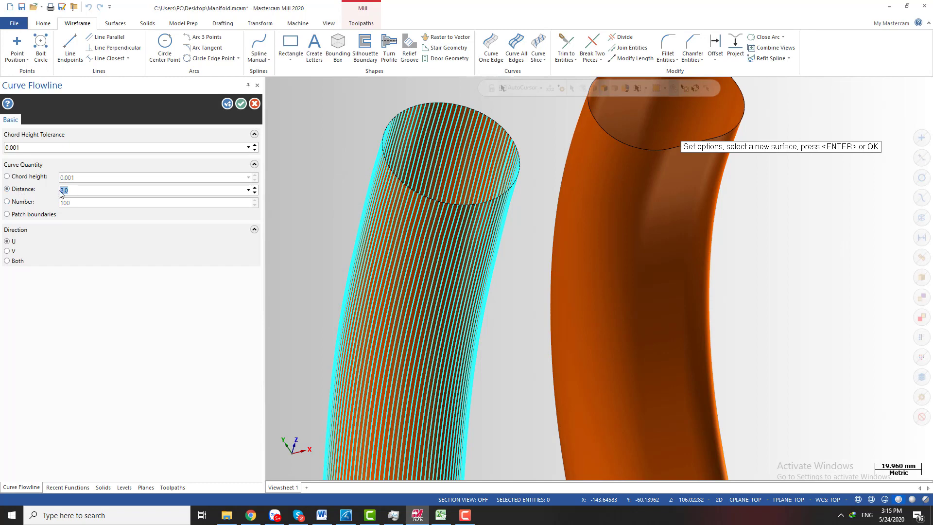
{"action": "left_click", "coordinate": [27, 203]}
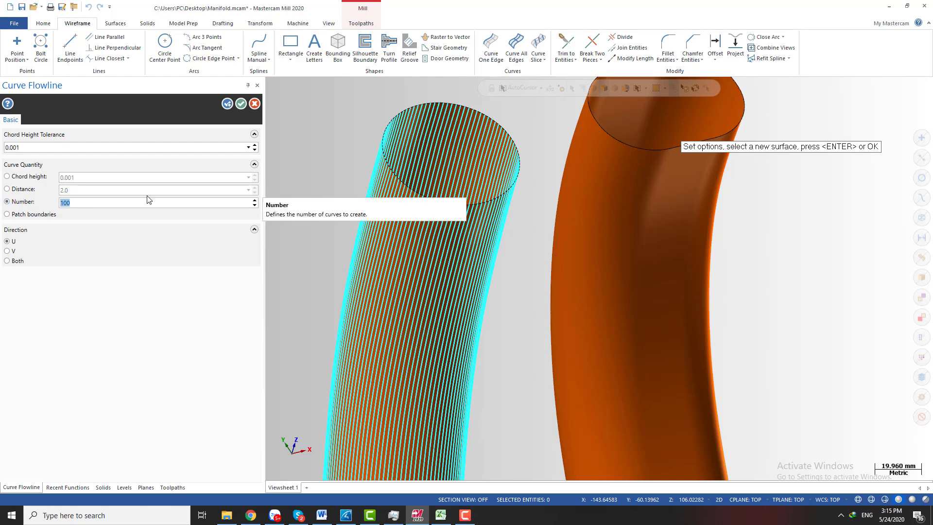
{"action": "type", "text": "4"}
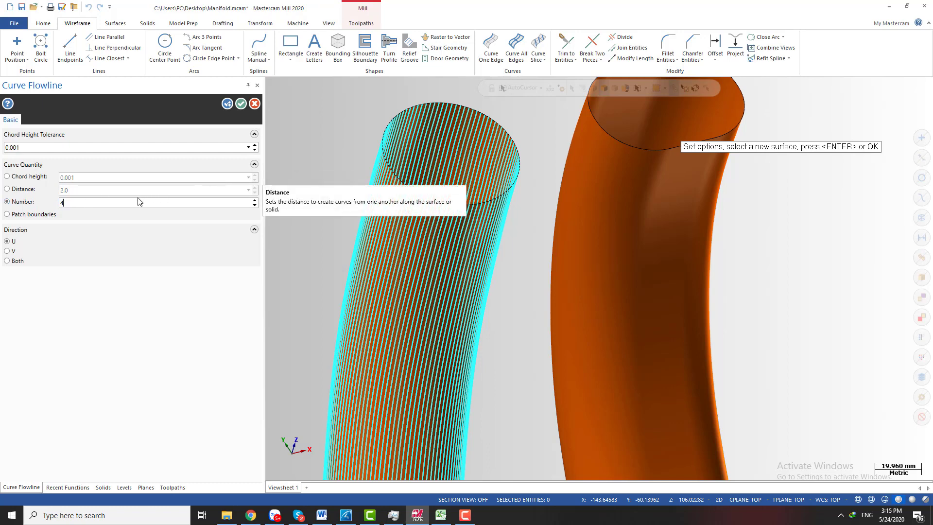
{"action": "scroll", "coordinate": [488, 182], "scroll_direction": "down", "scroll_amount": 2}
{"action": "middle_click_drag", "start_coordinate": [487, 182], "coordinate": [574, 207]}
{"action": "mouse_move", "coordinate": [498, 163]}
{"action": "middle_mouse_down"}
{"action": "mouse_move", "coordinate": [558, 171]}
{"action": "mouse_move", "coordinate": [499, 179]}
{"action": "mouse_move", "coordinate": [495, 163]}
{"action": "mouse_move", "coordinate": [483, 167]}
{"action": "middle_mouse_up"}
{"action": "scroll", "coordinate": [496, 163], "scroll_direction": "up", "scroll_amount": 2}
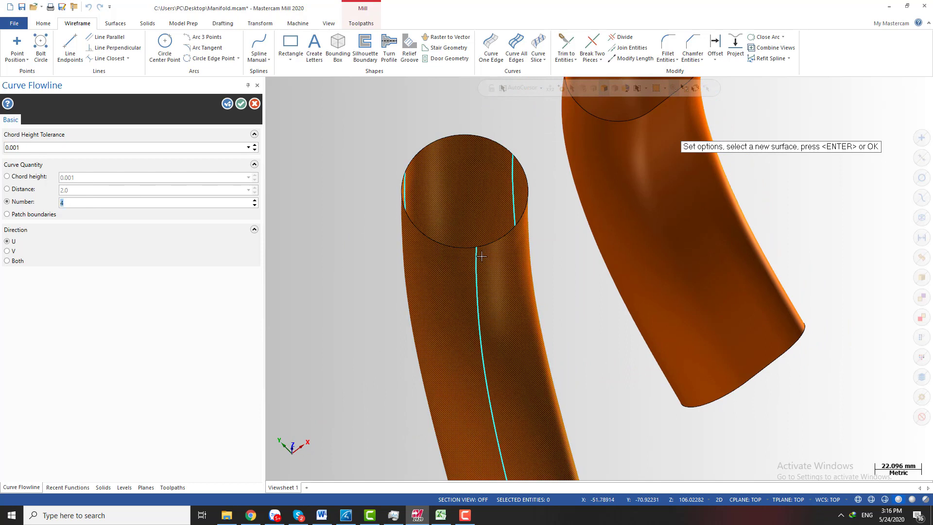
{"action": "scroll", "coordinate": [461, 145], "scroll_direction": "down", "scroll_amount": 3}
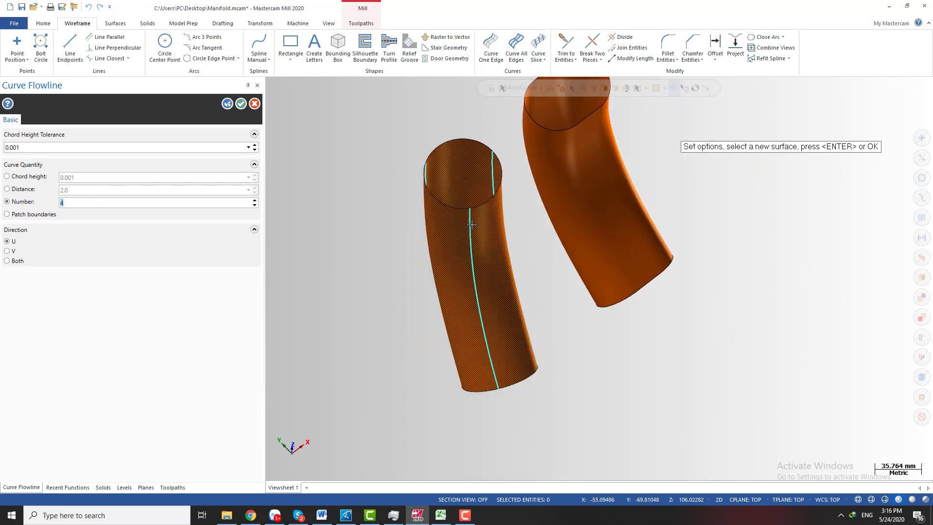
{"action": "middle_click_drag", "start_coordinate": [443, 218], "coordinate": [465, 221]}
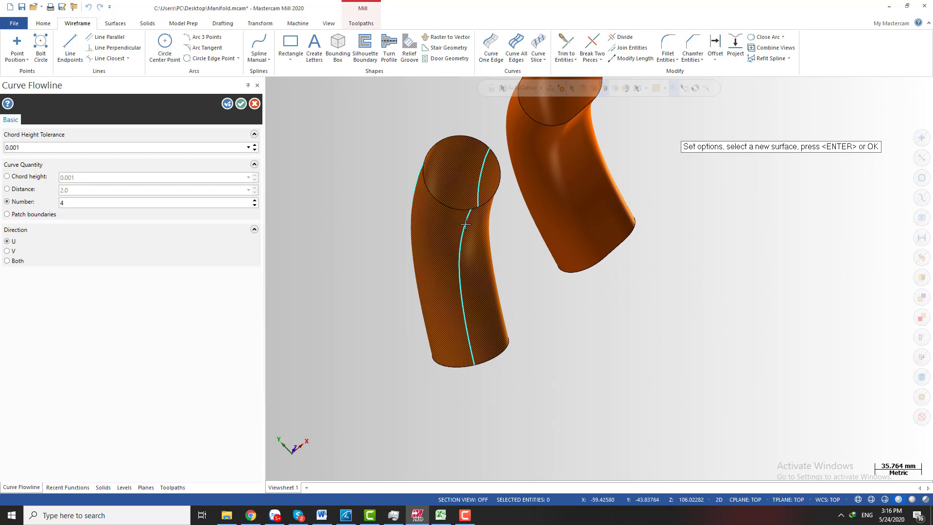
{"action": "middle_click_drag", "start_coordinate": [437, 177], "coordinate": [491, 184]}
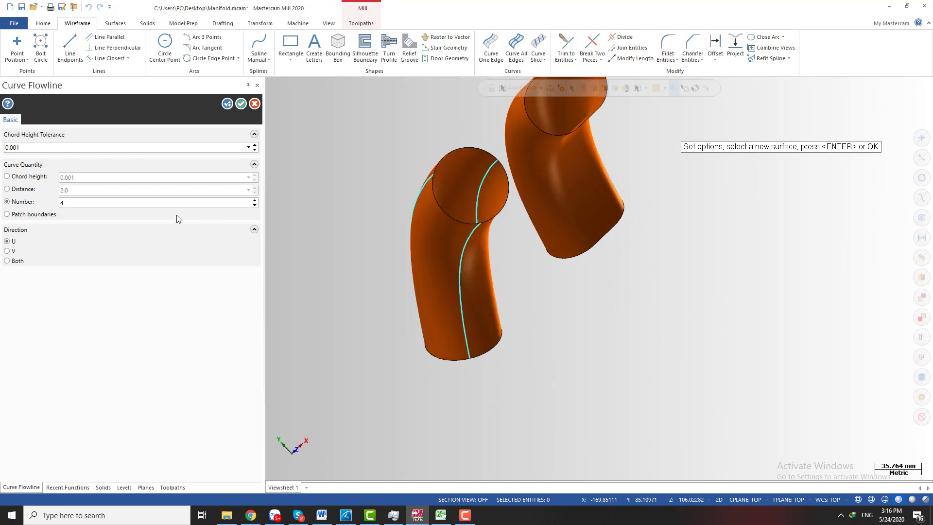
Step: Try a quantity of 2 flowline curves on the round port
{"action": "left_click", "coordinate": [255, 205]}
{"action": "scroll", "coordinate": [480, 174], "scroll_direction": "up", "scroll_amount": 3}
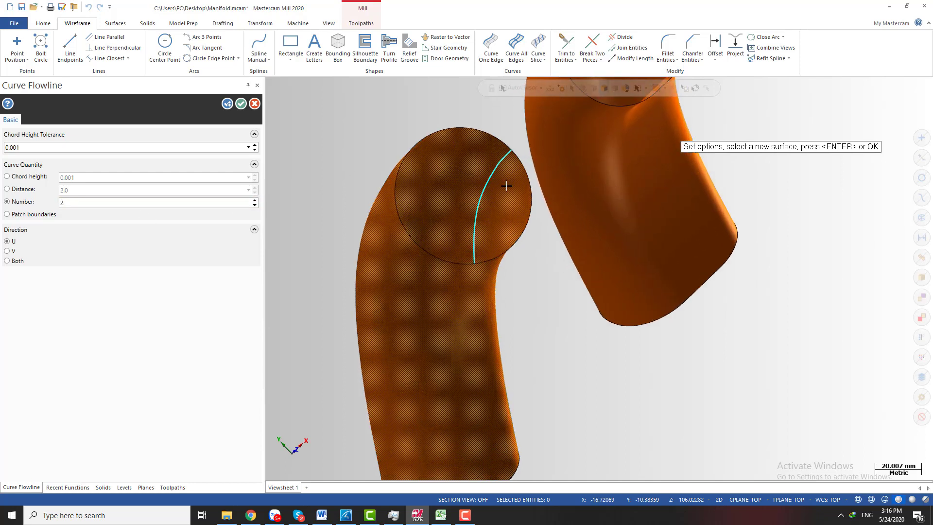
{"action": "scroll", "coordinate": [488, 214], "scroll_direction": "down", "scroll_amount": 3}
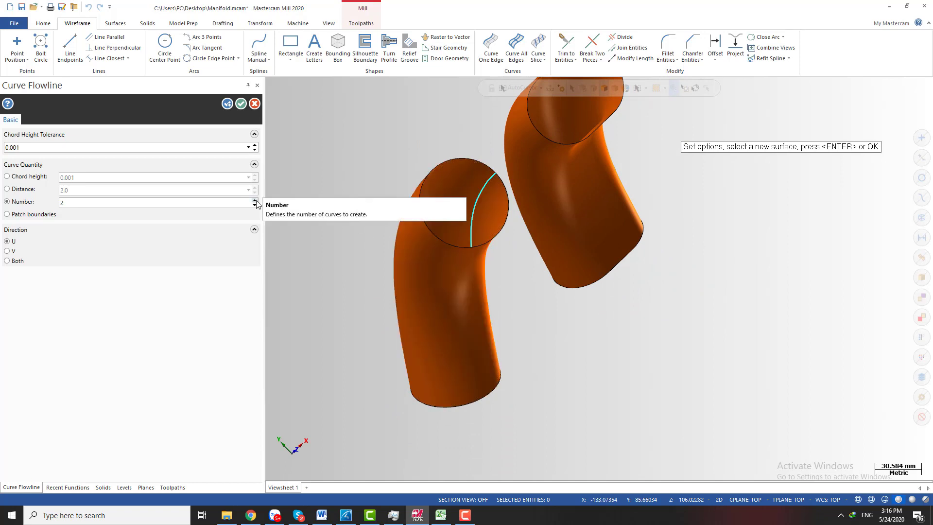
Step: Set the number of flowline curves to 5 and create them on the round port surface
{"action": "key", "text": "Return"}
{"action": "middle_click_drag", "start_coordinate": [428, 221], "coordinate": [485, 210]}
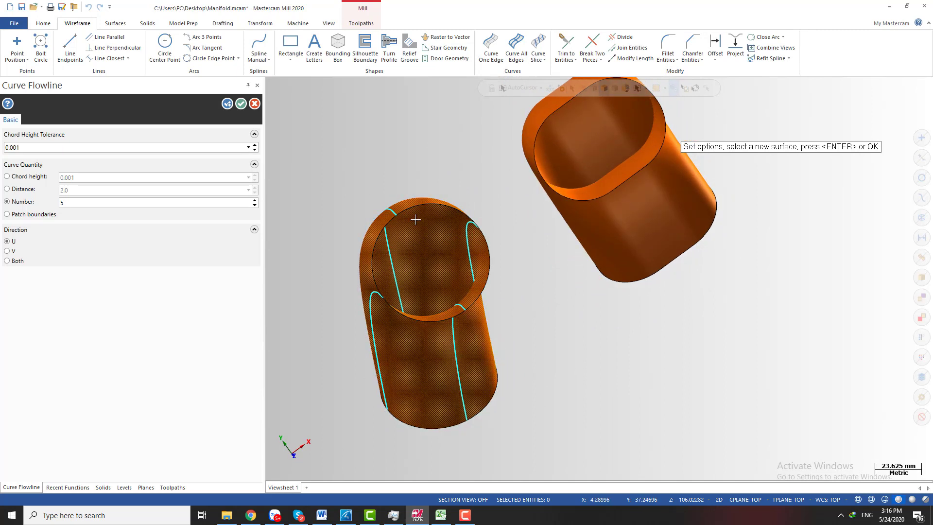
{"action": "scroll", "coordinate": [416, 220], "scroll_direction": "down", "scroll_amount": 2}
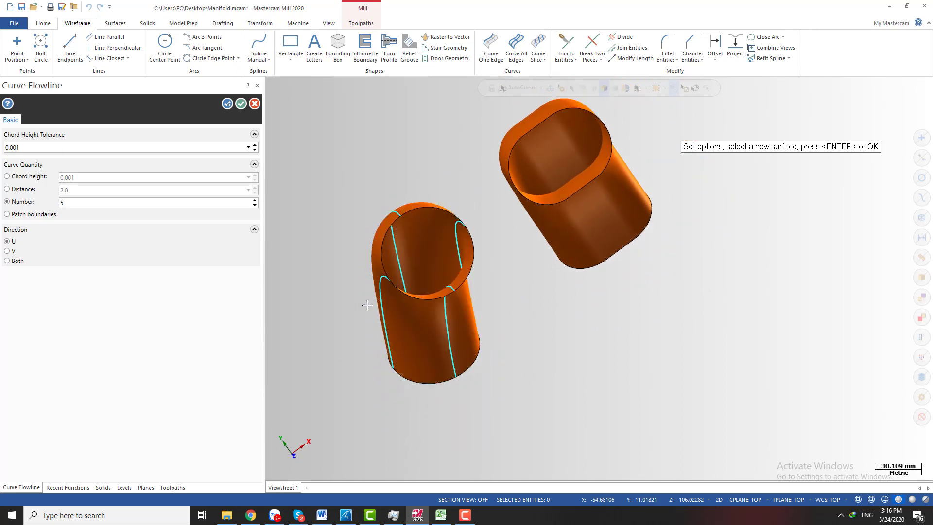
{"action": "middle_click_drag", "start_coordinate": [474, 229], "coordinate": [231, 105]}
{"action": "left_click", "coordinate": [231, 104]}
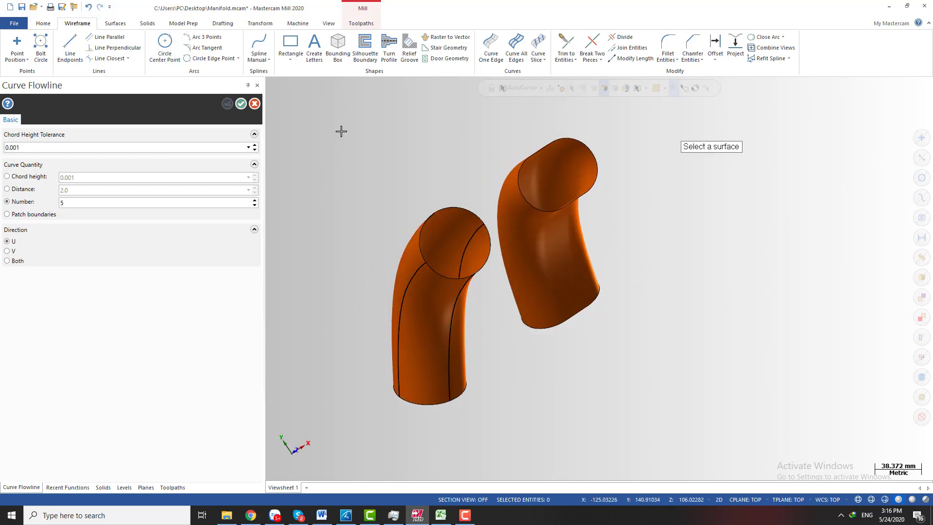
Step: Create 5 flowline curves in the U direction on the oblong port surface and finish Curve Flowline
{"action": "left_click", "coordinate": [526, 223]}
{"action": "middle_click_drag", "start_coordinate": [526, 223], "coordinate": [521, 310]}
{"action": "scroll", "coordinate": [521, 311], "scroll_direction": "up", "scroll_amount": 3}
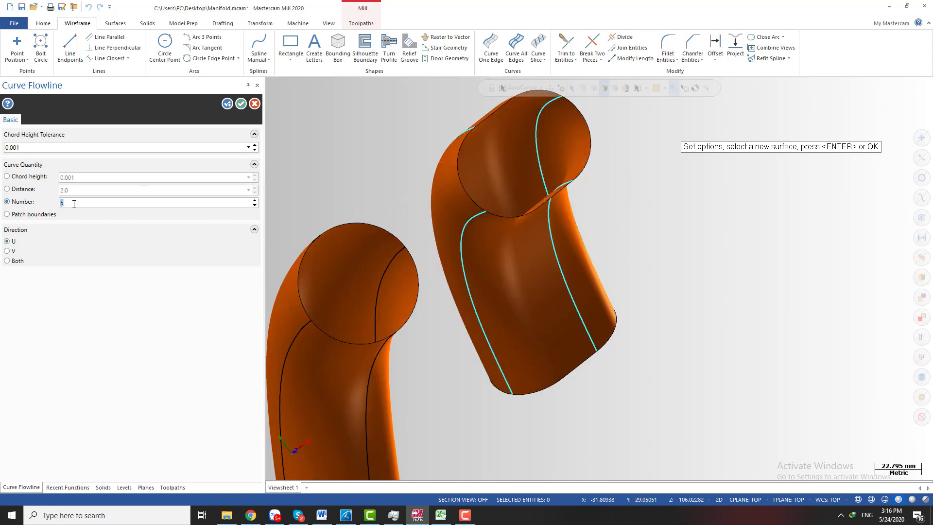
{"action": "scroll", "coordinate": [530, 311], "scroll_direction": "down", "scroll_amount": 2}
{"action": "middle_click_drag", "start_coordinate": [523, 272], "coordinate": [497, 267]}
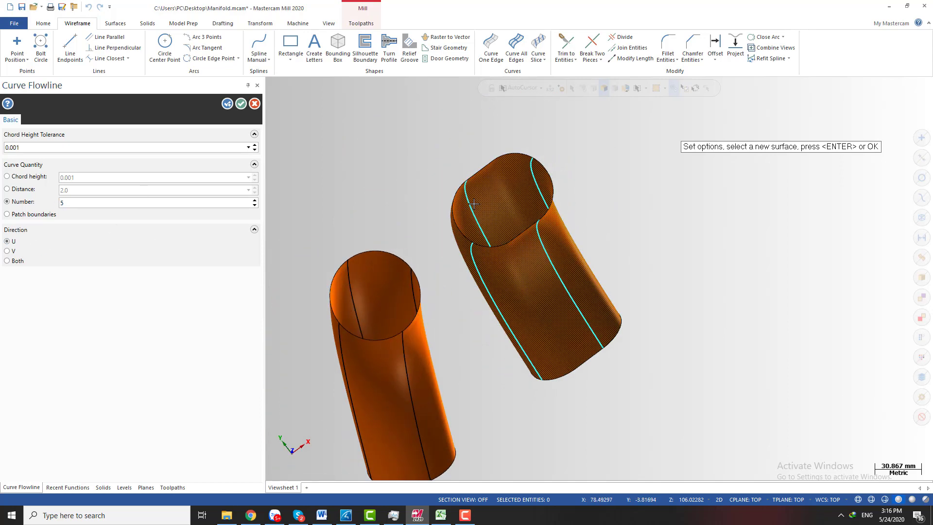
{"action": "middle_click_drag", "start_coordinate": [533, 189], "coordinate": [469, 278]}
{"action": "left_click", "coordinate": [241, 103]}
Step: Create a lofted surface inside the round port between its upper and lower opposite flowline curves
{"action": "scroll", "coordinate": [637, 291], "scroll_direction": "down", "scroll_amount": 2}
{"action": "middle_click_drag", "start_coordinate": [414, 367], "coordinate": [420, 277]}
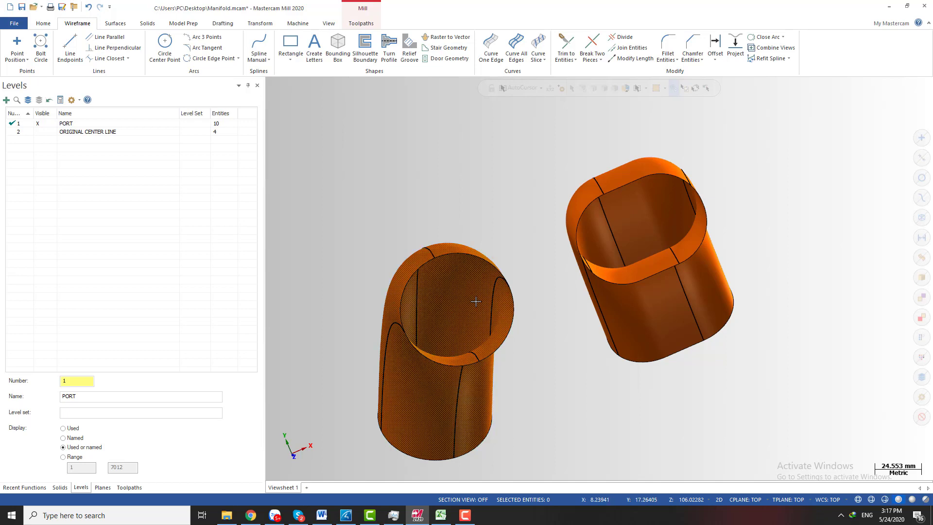
{"action": "scroll", "coordinate": [476, 303], "scroll_direction": "down", "scroll_amount": 3}
{"action": "middle_click_drag", "start_coordinate": [476, 303], "coordinate": [553, 180]}
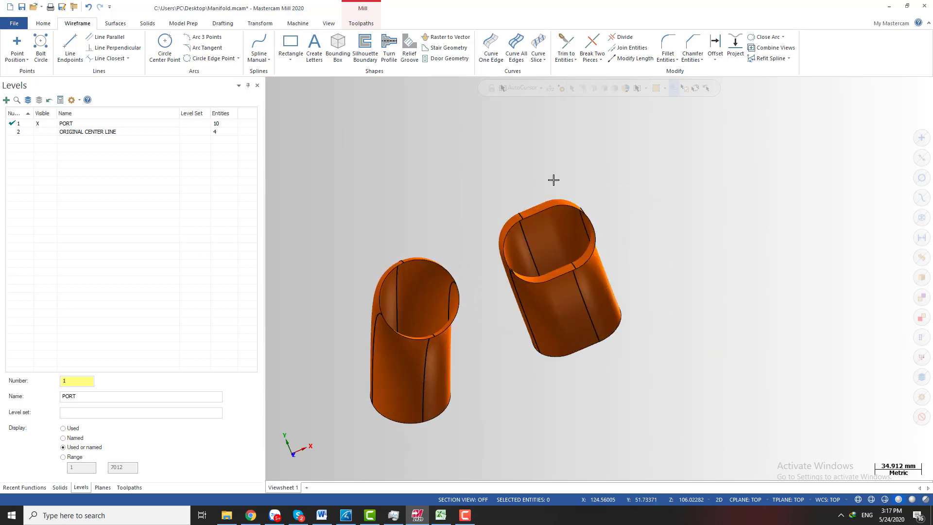
{"action": "left_click", "coordinate": [111, 25]}
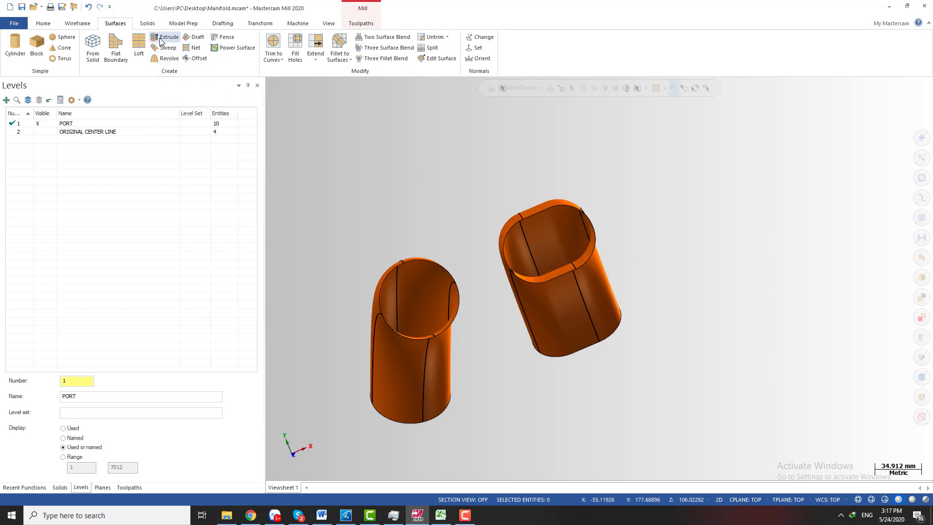
{"action": "left_click", "coordinate": [137, 48]}
{"action": "middle_click_drag", "start_coordinate": [411, 214], "coordinate": [487, 258]}
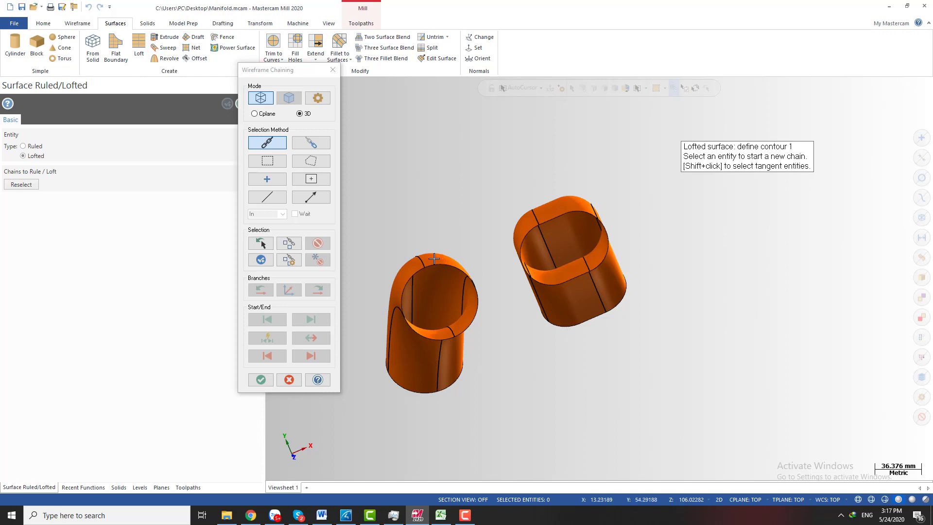
{"action": "left_click", "coordinate": [421, 263]}
{"action": "middle_click_drag", "start_coordinate": [421, 262], "coordinate": [486, 336]}
{"action": "left_click", "coordinate": [461, 334]}
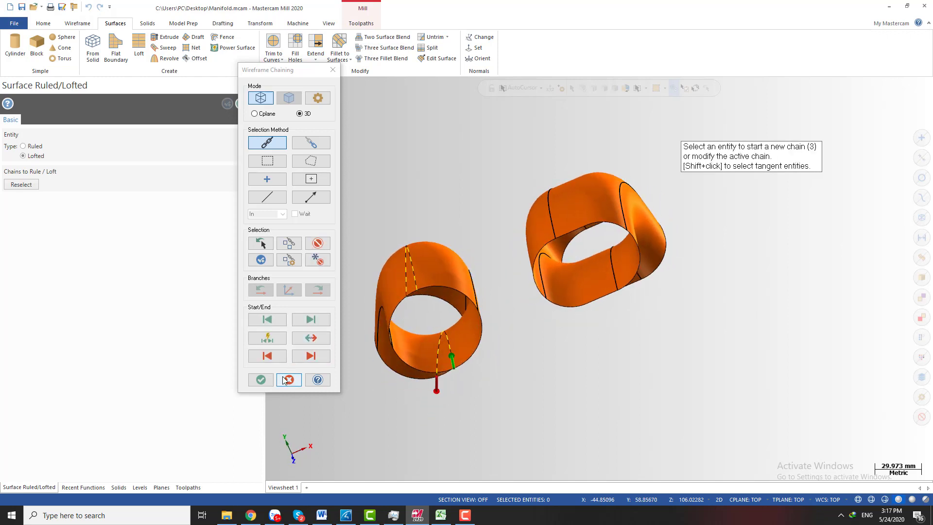
{"action": "left_click", "coordinate": [260, 379]}
{"action": "middle_click_drag", "start_coordinate": [389, 291], "coordinate": [350, 204]}
{"action": "left_click", "coordinate": [228, 104]}
Step: Create a second lofted surface between the round port's other two opposite flowline curves, crossing the first
{"action": "middle_click_drag", "start_coordinate": [399, 313], "coordinate": [418, 336]}
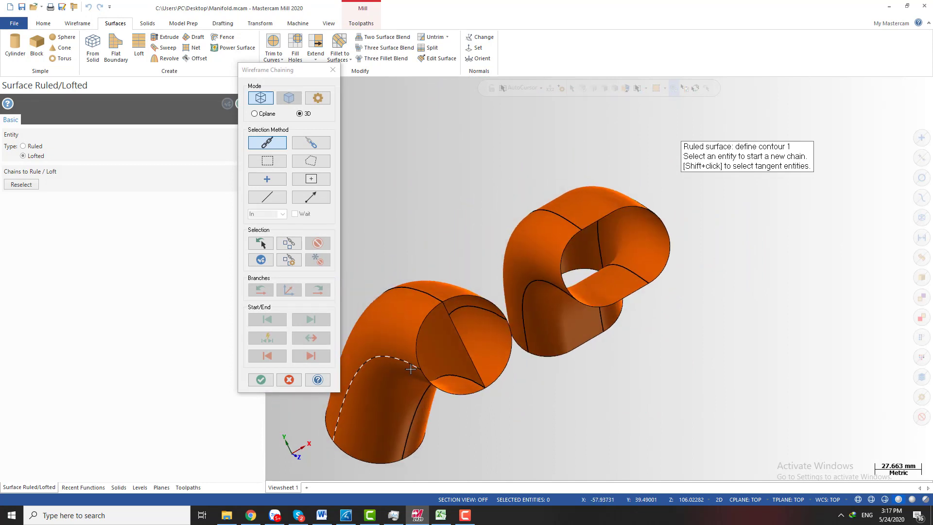
{"action": "left_click", "coordinate": [408, 371]}
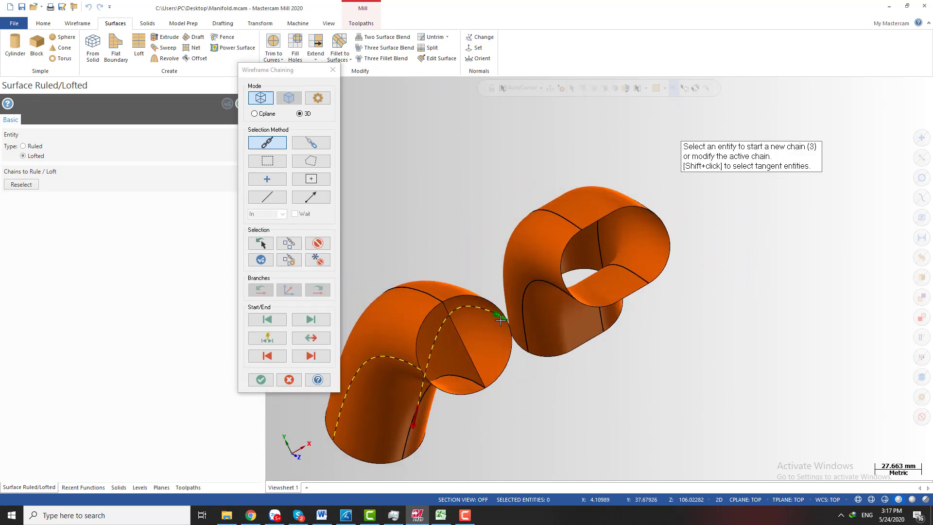
{"action": "middle_click_drag", "start_coordinate": [501, 319], "coordinate": [498, 341]}
{"action": "left_click", "coordinate": [261, 379]}
{"action": "middle_click_drag", "start_coordinate": [535, 301], "coordinate": [479, 352]}
{"action": "left_click", "coordinate": [241, 103]}
Step: Color the upright lofted surface in the round port red and the surface crossing it green
{"action": "middle_click_drag", "start_coordinate": [371, 168], "coordinate": [452, 316]}
{"action": "left_click", "coordinate": [452, 316]}
{"action": "right_click", "coordinate": [457, 312]}
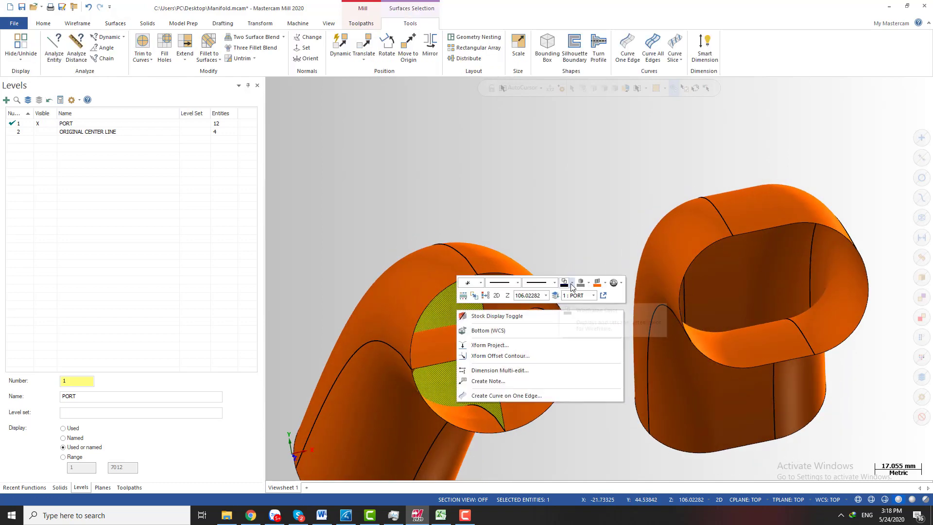
{"action": "left_click", "coordinate": [571, 283]}
{"action": "left_click", "coordinate": [567, 311]}
{"action": "right_click", "coordinate": [466, 345]}
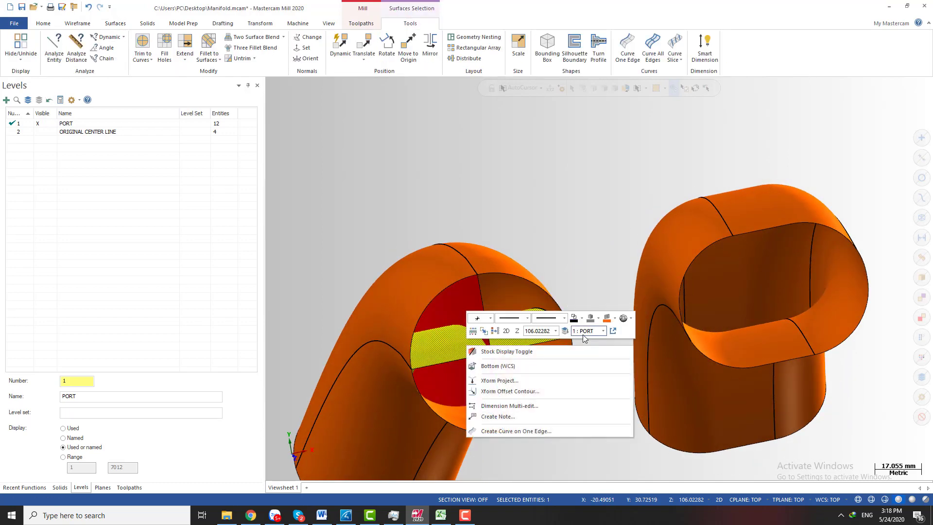
{"action": "left_click", "coordinate": [581, 318]}
{"action": "left_click", "coordinate": [609, 344]}
Step: Isolate the red and green lofted surfaces so that only these two are displayed
{"action": "scroll", "coordinate": [518, 327], "scroll_direction": "down", "scroll_amount": 2}
{"action": "mouse_move", "coordinate": [518, 327]}
{"action": "middle_mouse_down"}
{"action": "mouse_move", "coordinate": [542, 324]}
{"action": "mouse_move", "coordinate": [523, 304]}
{"action": "mouse_move", "coordinate": [552, 316]}
{"action": "mouse_move", "coordinate": [473, 357]}
{"action": "middle_mouse_up"}
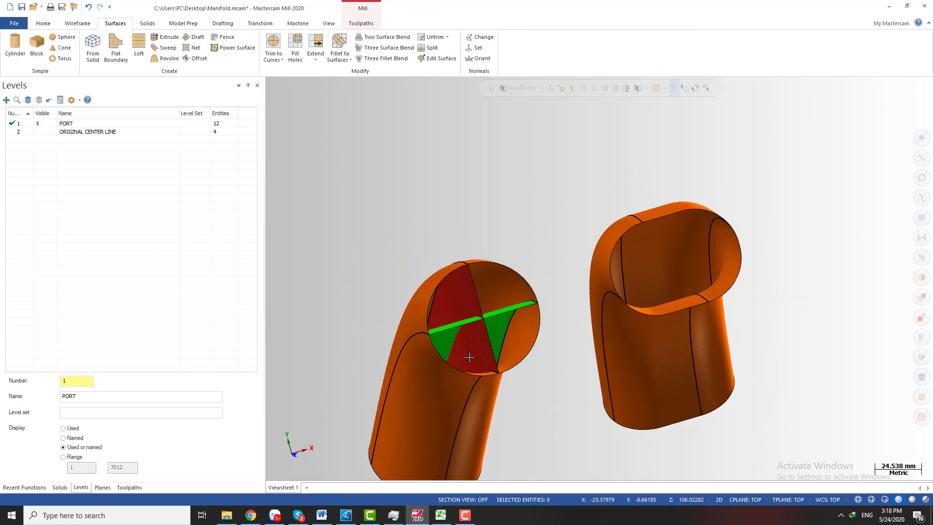
{"action": "left_click", "coordinate": [470, 344]}
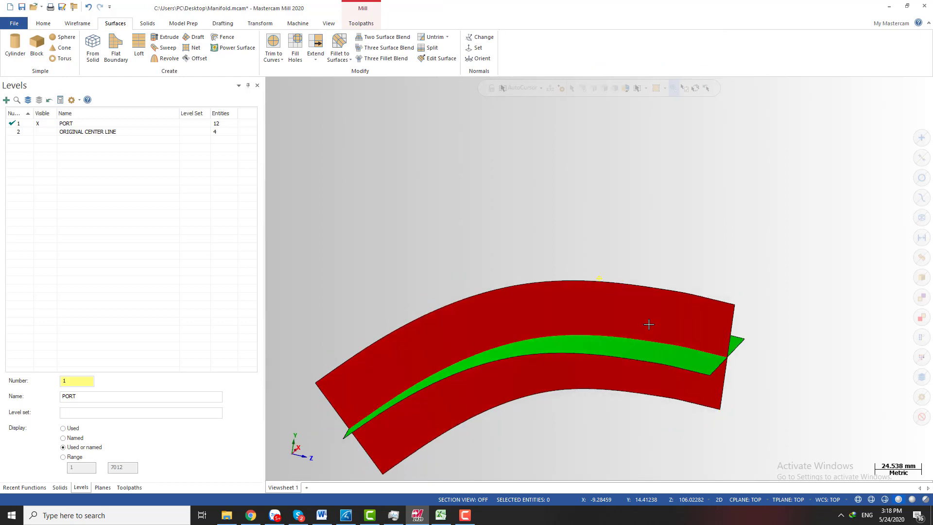
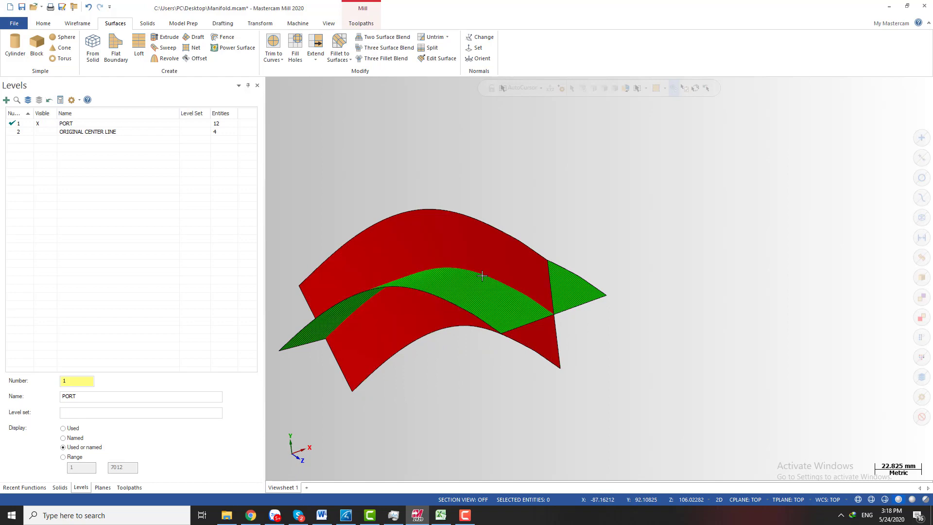
{"action": "left_click", "coordinate": [460, 245]}
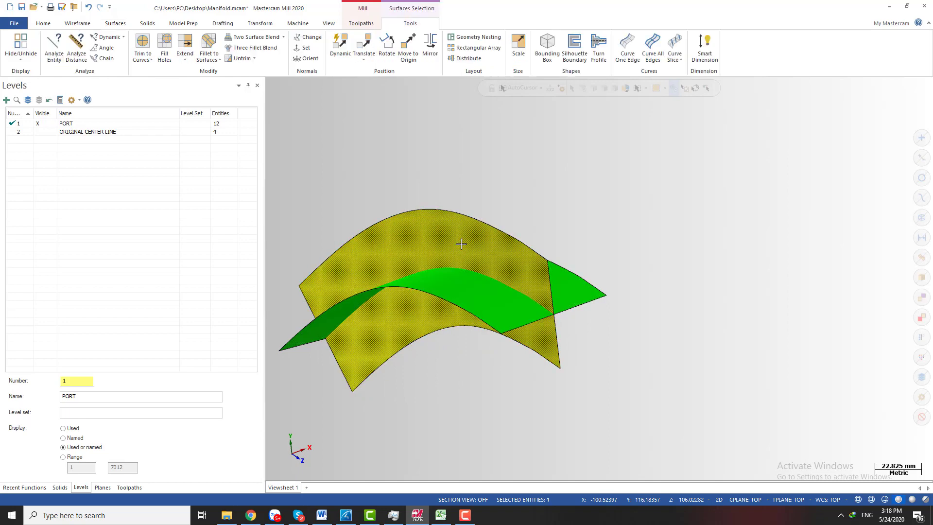
{"action": "left_click", "coordinate": [590, 292]}
{"action": "key", "text": "Escape"}
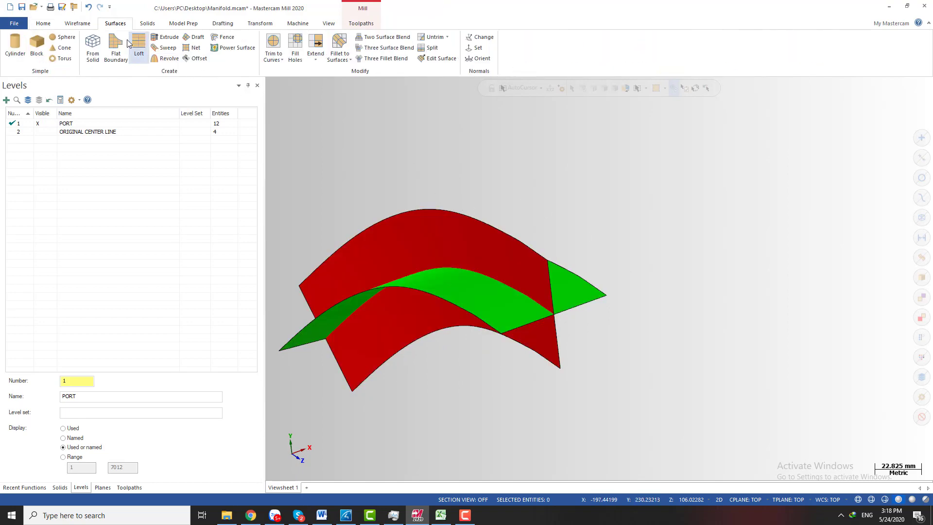
Step: Start a Curve at Intersection and define the red lofted surface as the first surface set
{"action": "left_click", "coordinate": [78, 23]}
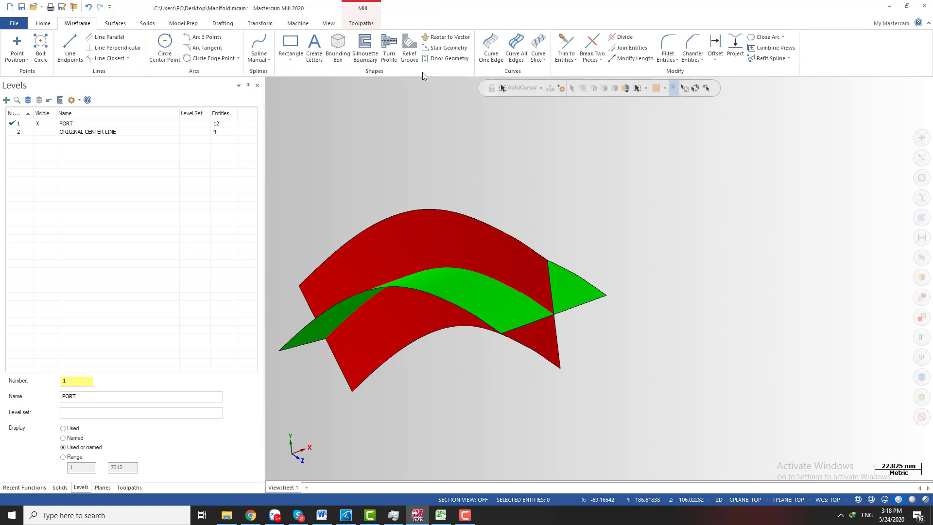
{"action": "left_click", "coordinate": [544, 57]}
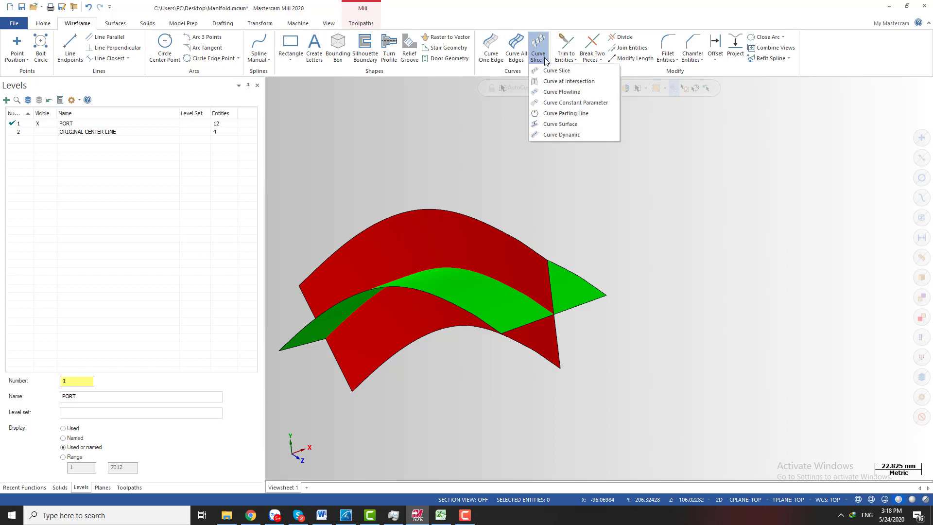
{"action": "left_click", "coordinate": [582, 83]}
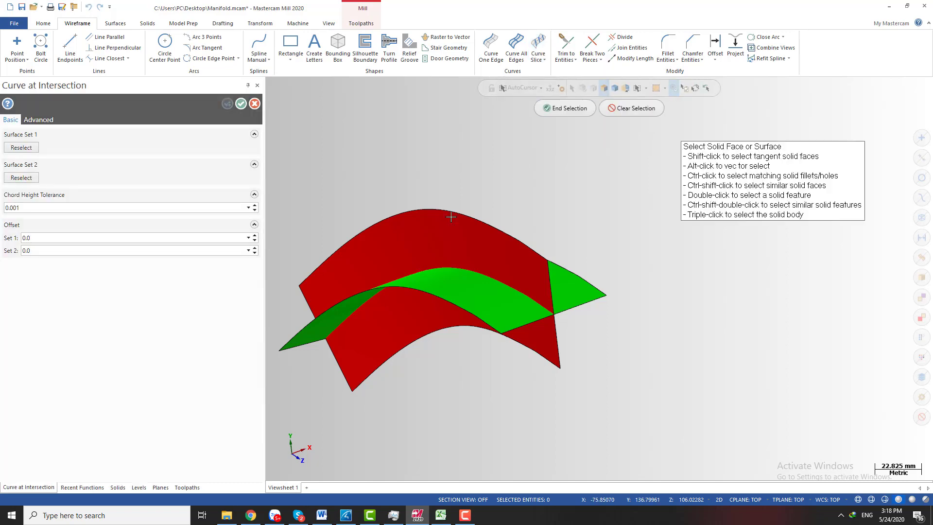
{"action": "left_click", "coordinate": [427, 225]}
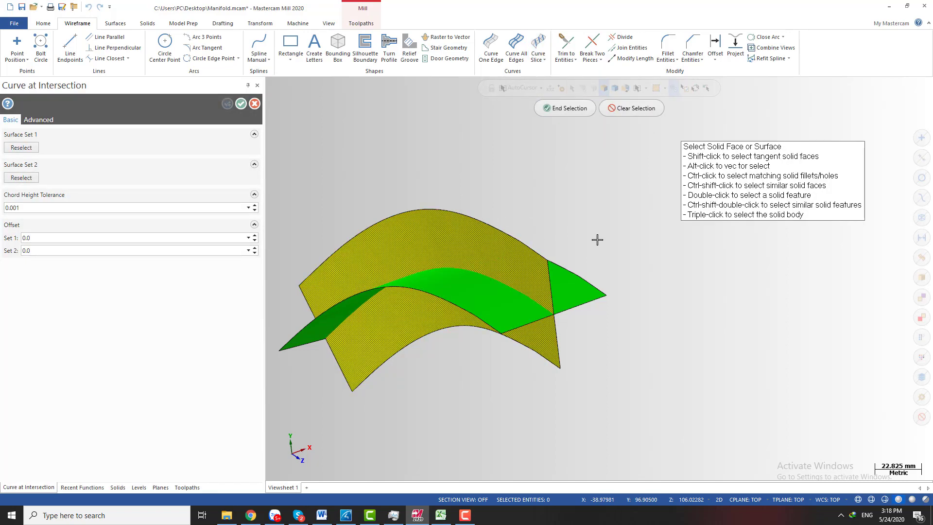
{"action": "left_click", "coordinate": [570, 109]}
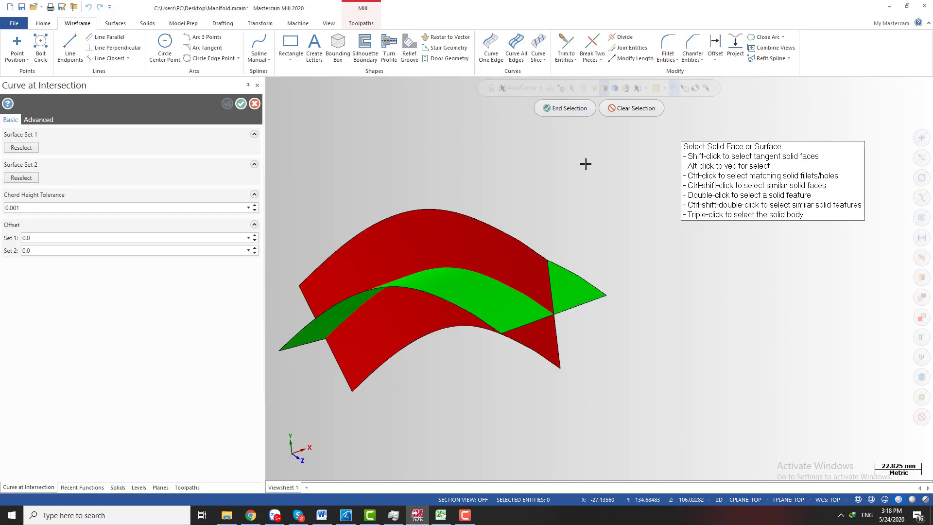
{"action": "middle_click_drag", "start_coordinate": [586, 163], "coordinate": [577, 173]}
{"action": "scroll", "coordinate": [735, 394], "scroll_direction": "down", "scroll_amount": 1}
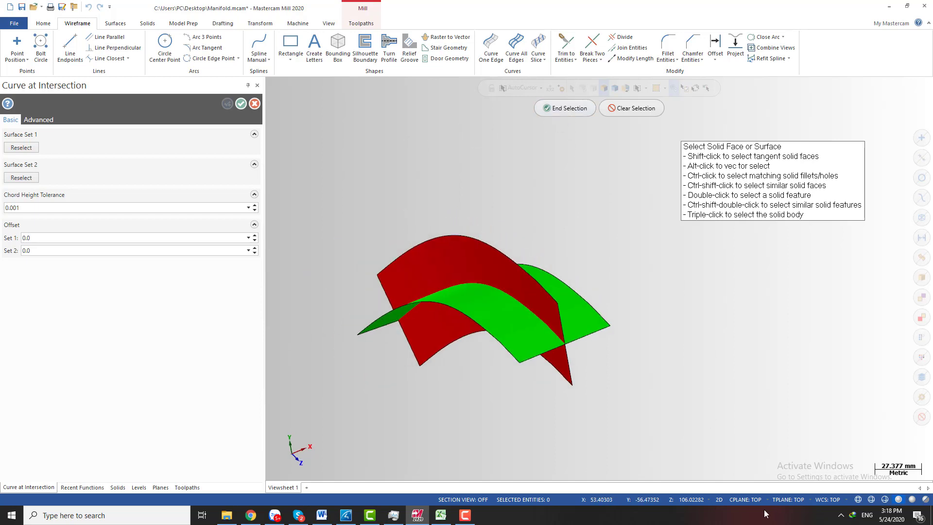
Step: Switch the construction mode to 3D and create the intersection curve with the green surface as the second set
{"action": "left_click", "coordinate": [720, 502]}
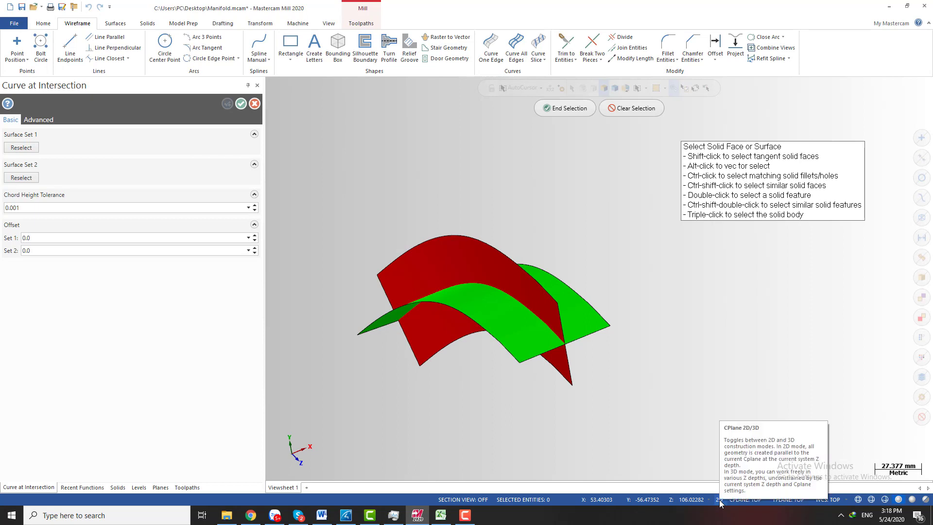
{"action": "left_click", "coordinate": [139, 488]}
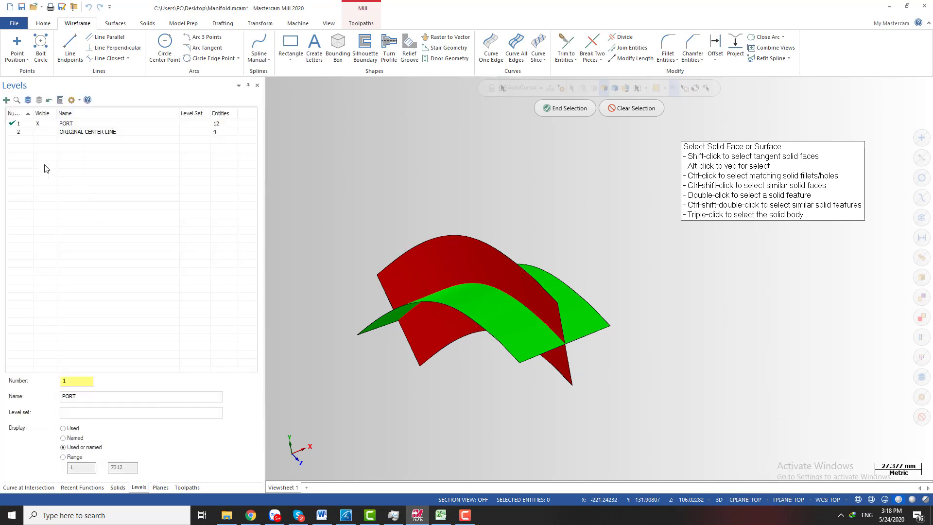
{"action": "scroll", "coordinate": [539, 285], "scroll_direction": "down", "scroll_amount": 1}
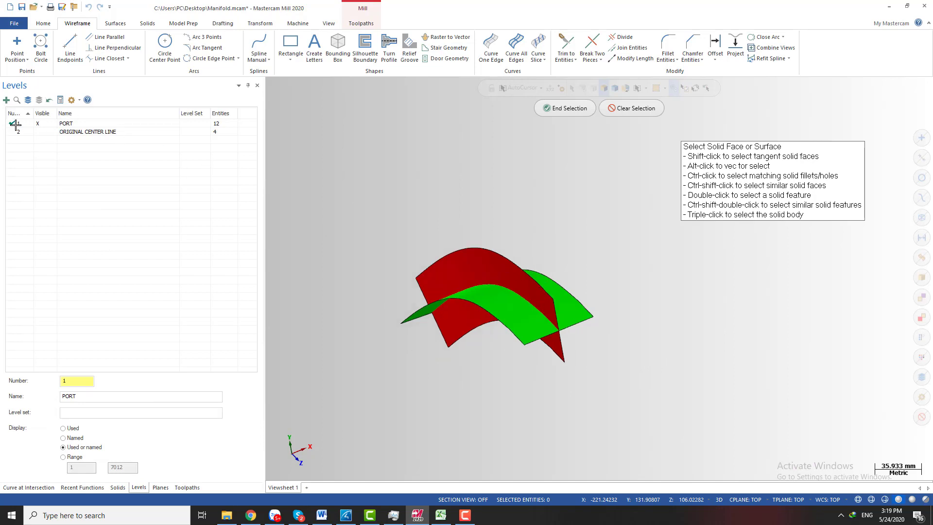
{"action": "left_click", "coordinate": [570, 111]}
{"action": "scroll", "coordinate": [566, 188], "scroll_direction": "down", "scroll_amount": 1}
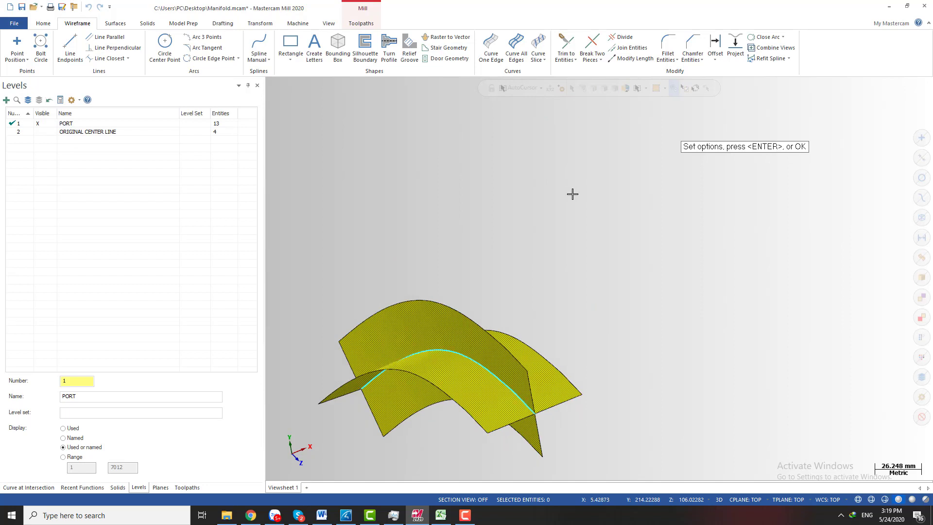
{"action": "key", "text": "Return"}
{"action": "scroll", "coordinate": [527, 312], "scroll_direction": "up", "scroll_amount": 2}
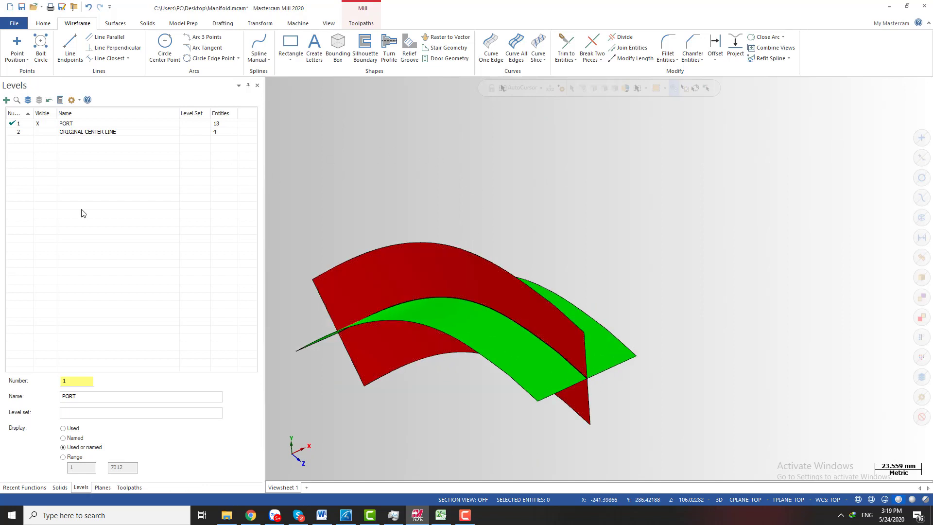
Step: Delete the red and green lofted surfaces from around the intersection curve and undo the deletion
{"action": "left_click", "coordinate": [121, 486]}
{"action": "scroll", "coordinate": [467, 227], "scroll_direction": "up", "scroll_amount": 2}
{"action": "scroll", "coordinate": [523, 284], "scroll_direction": "down", "scroll_amount": 3}
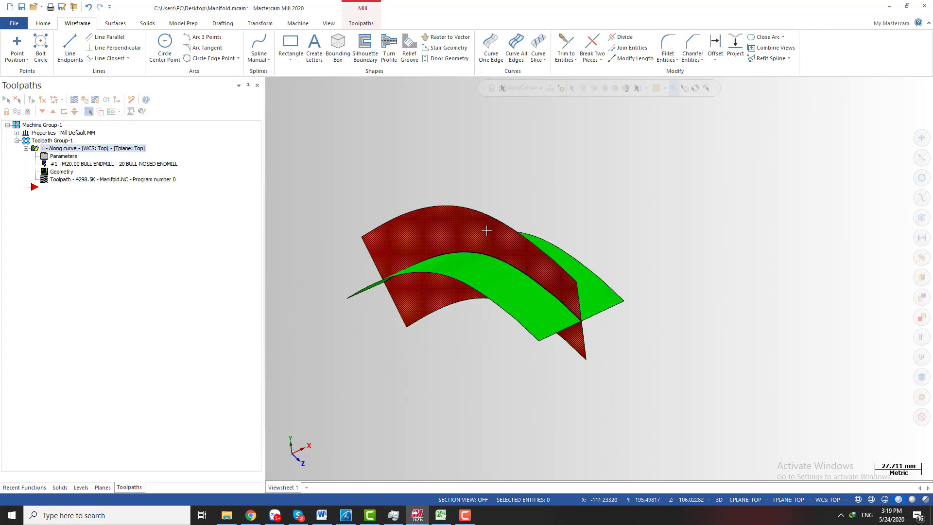
{"action": "left_click", "coordinate": [517, 248]}
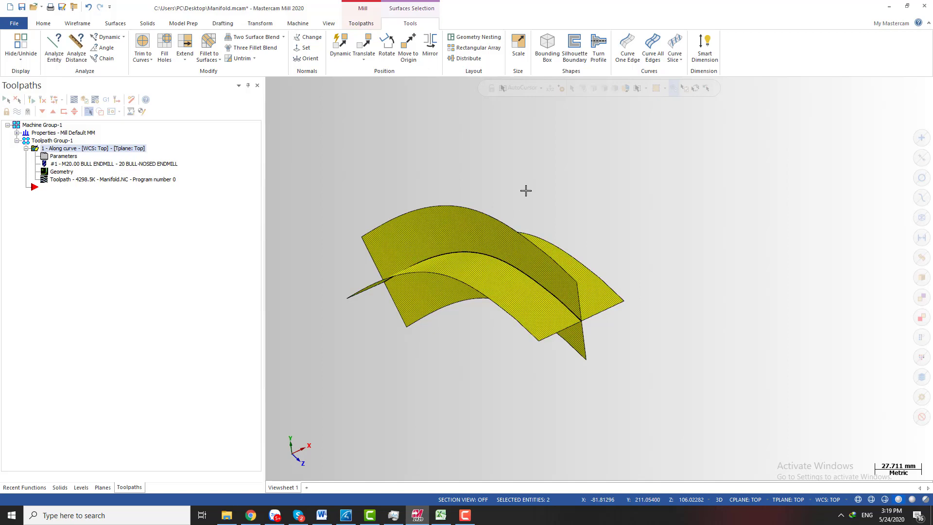
{"action": "key", "text": "Delete"}
{"action": "middle_click_drag", "start_coordinate": [503, 240], "coordinate": [588, 247]}
{"action": "key", "text": "alt"}
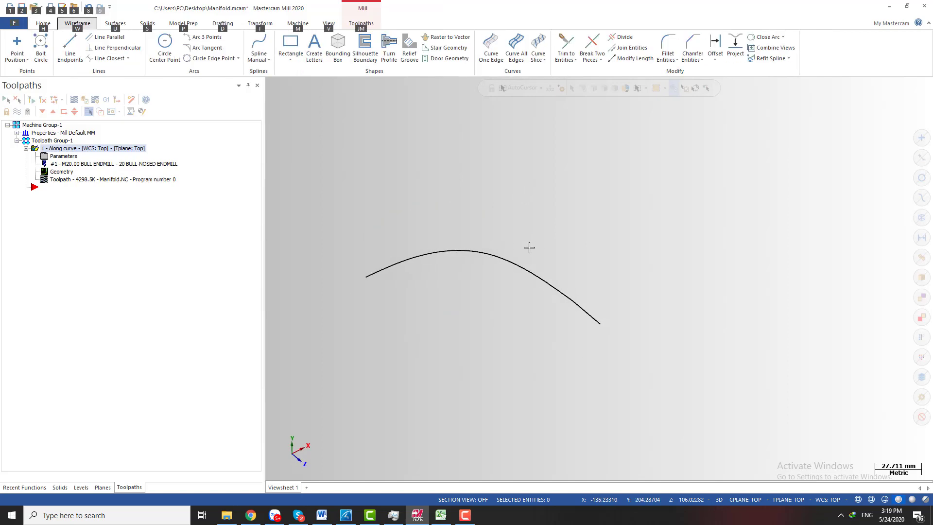
{"action": "key", "text": "ctrl+z"}
Step: Color the intersection curve between the red and green surfaces blue
{"action": "left_click", "coordinate": [525, 256]}
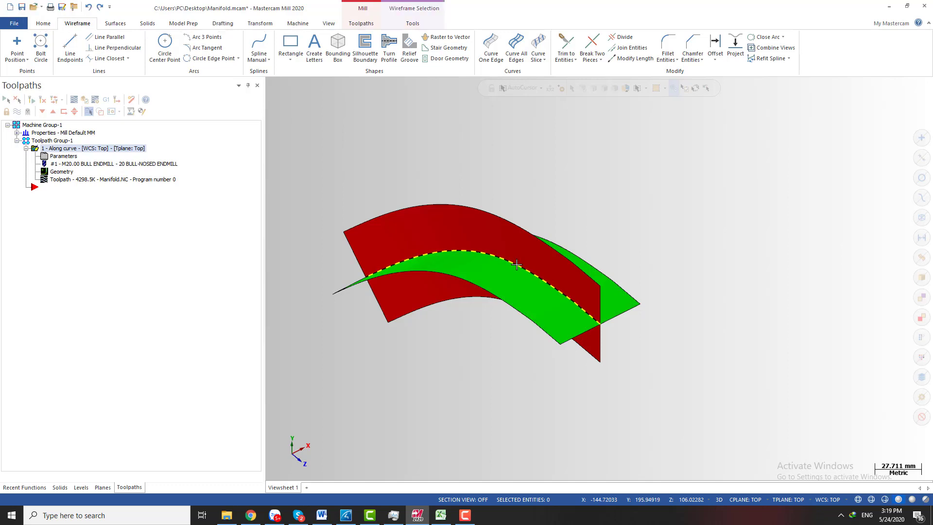
{"action": "right_click", "coordinate": [520, 265]}
{"action": "left_click", "coordinate": [632, 238]}
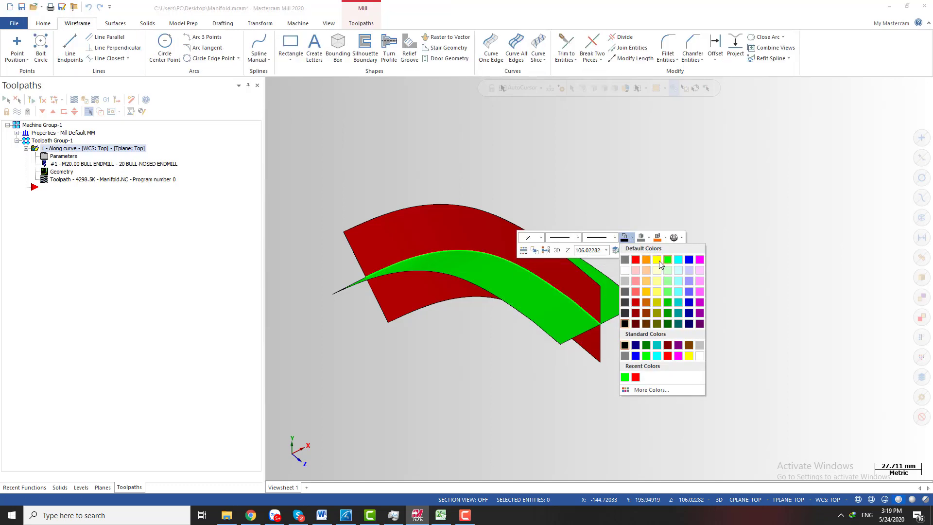
{"action": "left_click", "coordinate": [689, 261]}
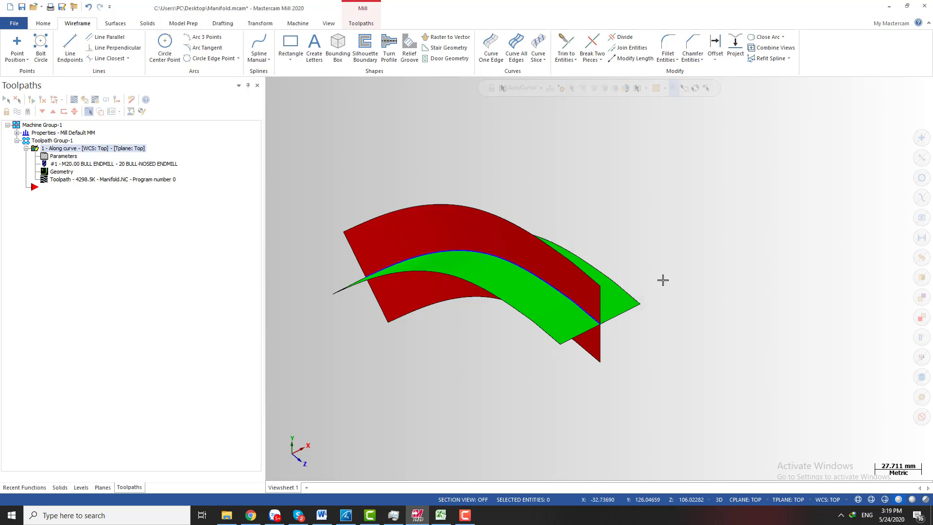
Step: Change the blue intersection curve's line style to dashed
{"action": "left_click", "coordinate": [581, 306]}
{"action": "right_click", "coordinate": [582, 314]}
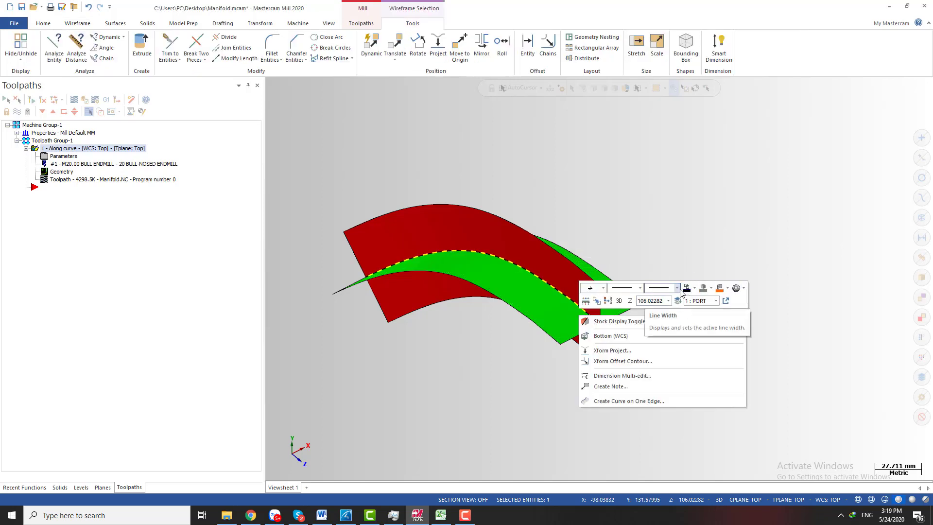
{"action": "left_click", "coordinate": [640, 288]}
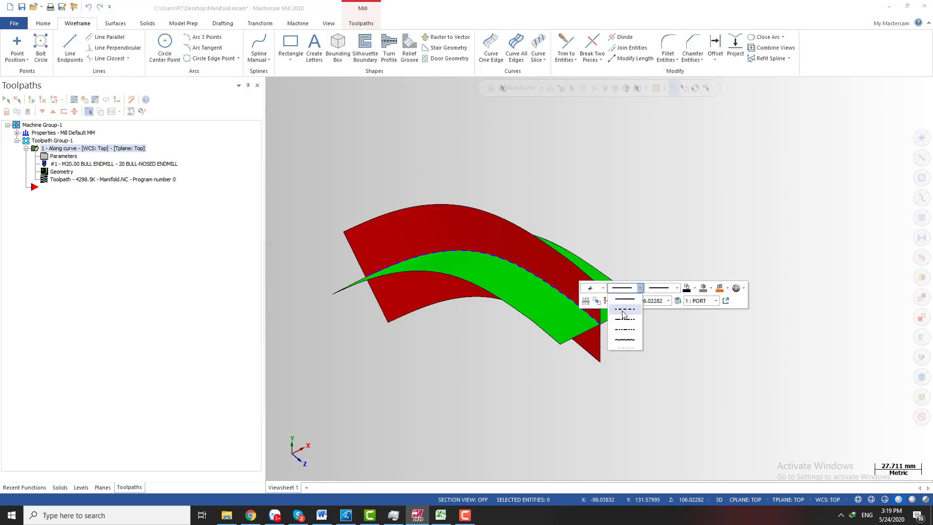
{"action": "left_click", "coordinate": [624, 309]}
Step: Delete the red and green lofted surfaces, keeping only the dashed blue center line
{"action": "scroll", "coordinate": [510, 248], "scroll_direction": "up", "scroll_amount": 2}
{"action": "left_click", "coordinate": [511, 251]}
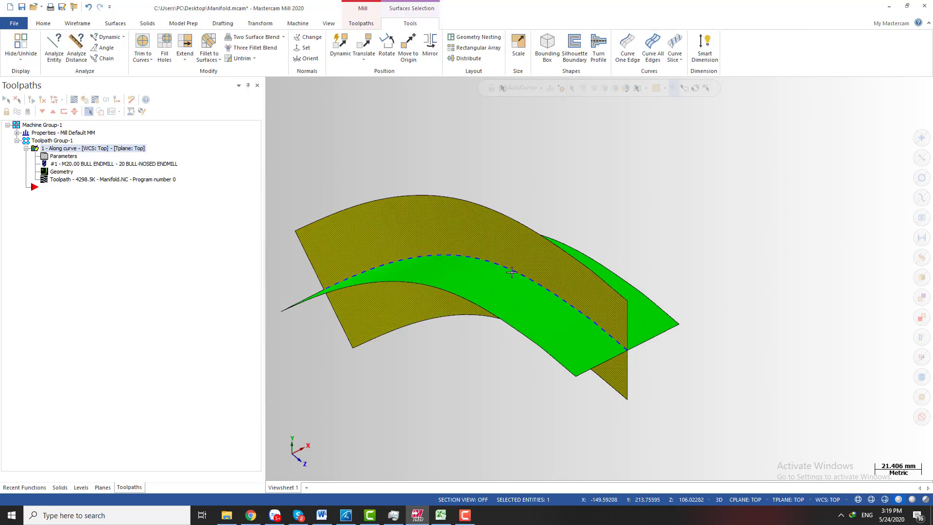
{"action": "left_click", "coordinate": [513, 293]}
{"action": "key", "text": "Delete"}
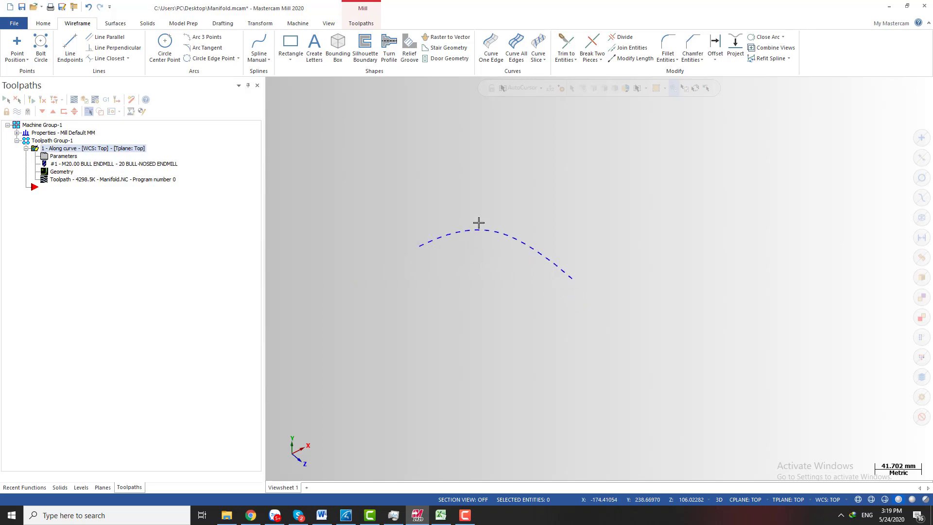
Step: Bring the hidden port geometry back into display to check the dashed center line inside the round port
{"action": "key", "text": "alt+e"}
{"action": "middle_click_drag", "start_coordinate": [511, 240], "coordinate": [531, 261]}
{"action": "scroll", "coordinate": [541, 257], "scroll_direction": "up", "scroll_amount": 3}
{"action": "scroll", "coordinate": [514, 246], "scroll_direction": "up", "scroll_amount": 2}
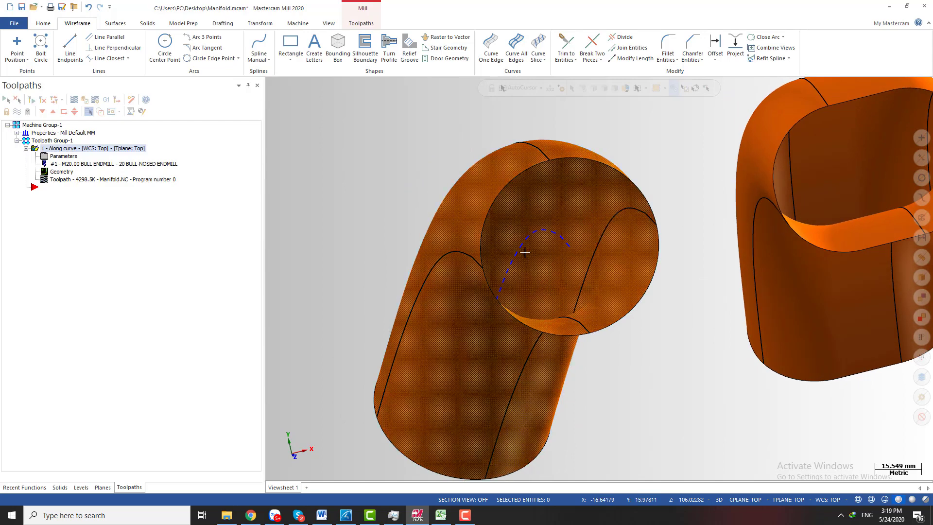
{"action": "scroll", "coordinate": [456, 252], "scroll_direction": "down", "scroll_amount": 3}
Step: Delete the flowline curves on the round port, leaving its dashed blue center line
{"action": "mouse_move", "coordinate": [456, 251]}
{"action": "middle_mouse_down"}
{"action": "mouse_move", "coordinate": [445, 254]}
{"action": "mouse_move", "coordinate": [453, 262]}
{"action": "middle_mouse_up"}
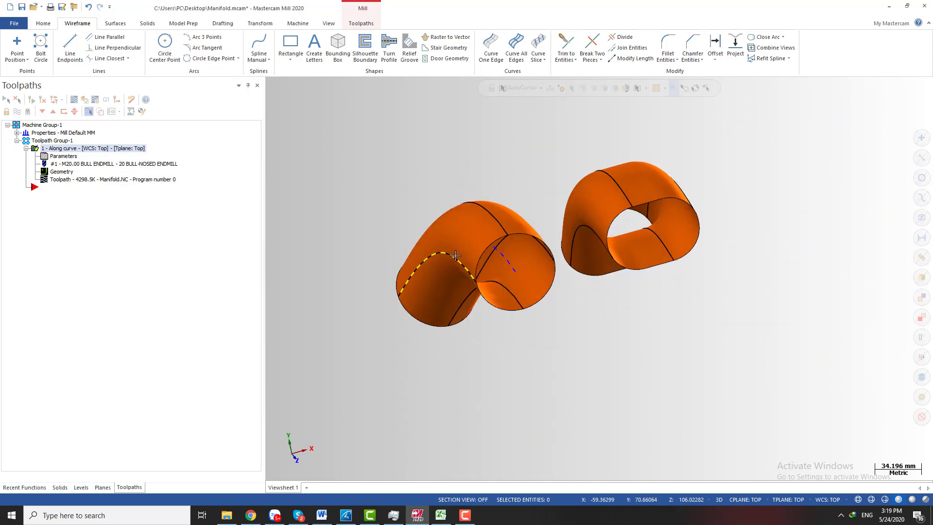
{"action": "left_click", "coordinate": [455, 255]}
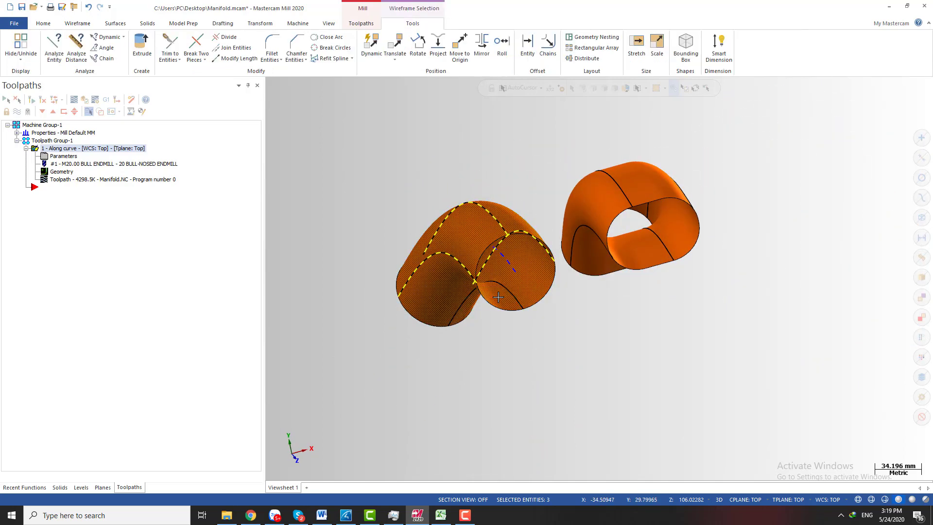
{"action": "key", "text": "Escape"}
Step: Create a lofted surface between two opposite flowline curves inside the rounded rectangular port
{"action": "middle_click_drag", "start_coordinate": [454, 255], "coordinate": [681, 214]}
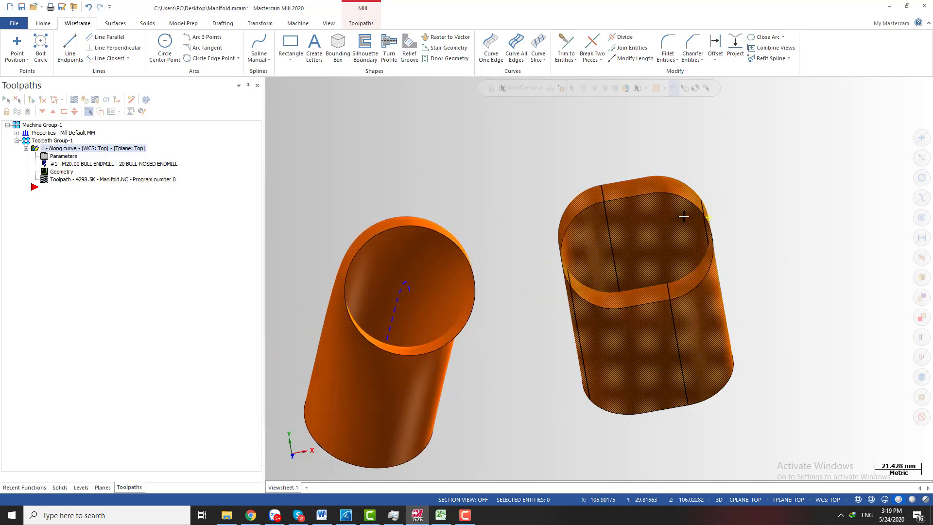
{"action": "left_click", "coordinate": [115, 23]}
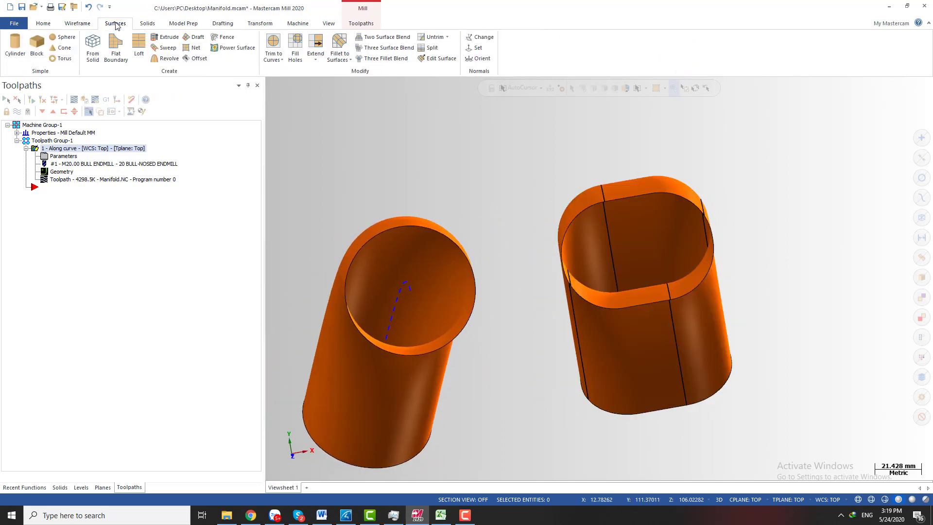
{"action": "left_click", "coordinate": [139, 47]}
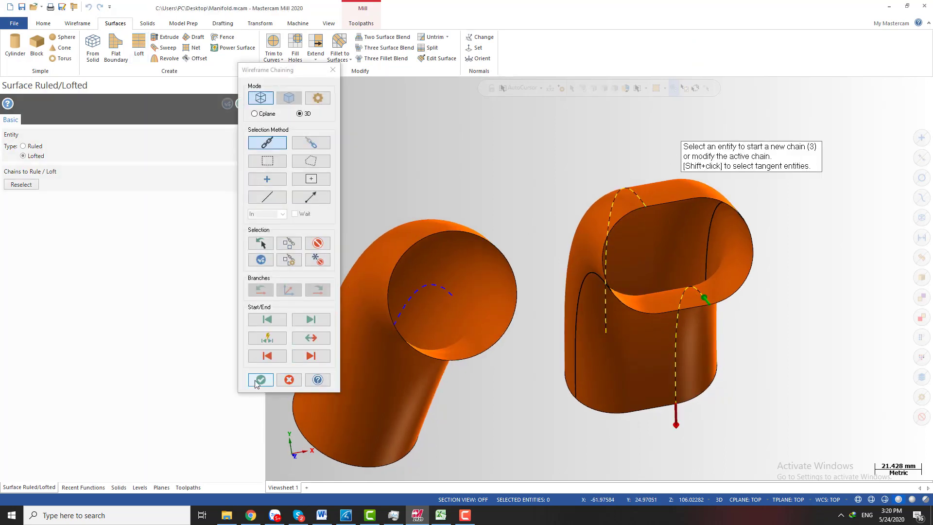
{"action": "left_click", "coordinate": [258, 381]}
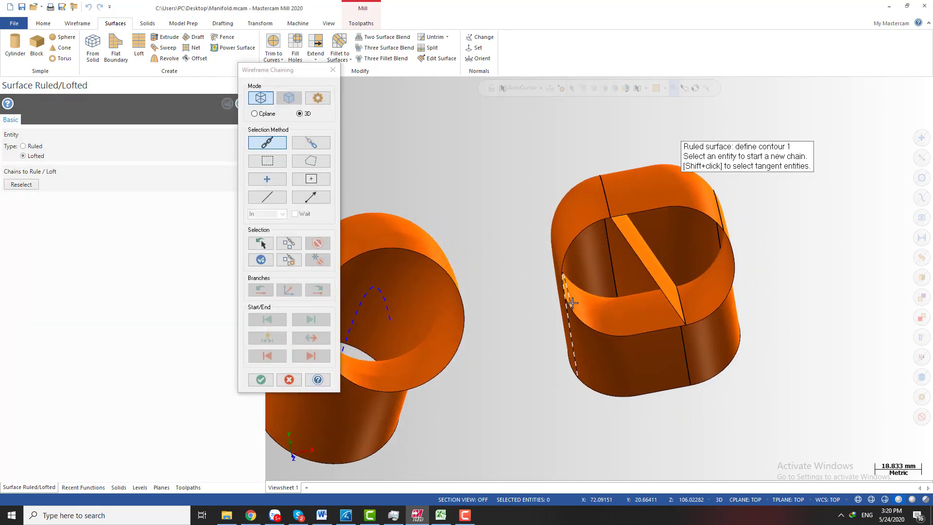
Step: Create a second lofted surface between the rounded rectangular port's remaining two flowline curves, crossing the first
{"action": "left_click", "coordinate": [572, 302]}
{"action": "middle_click_drag", "start_coordinate": [505, 374], "coordinate": [563, 314]}
{"action": "scroll", "coordinate": [684, 244], "scroll_direction": "down", "scroll_amount": 2}
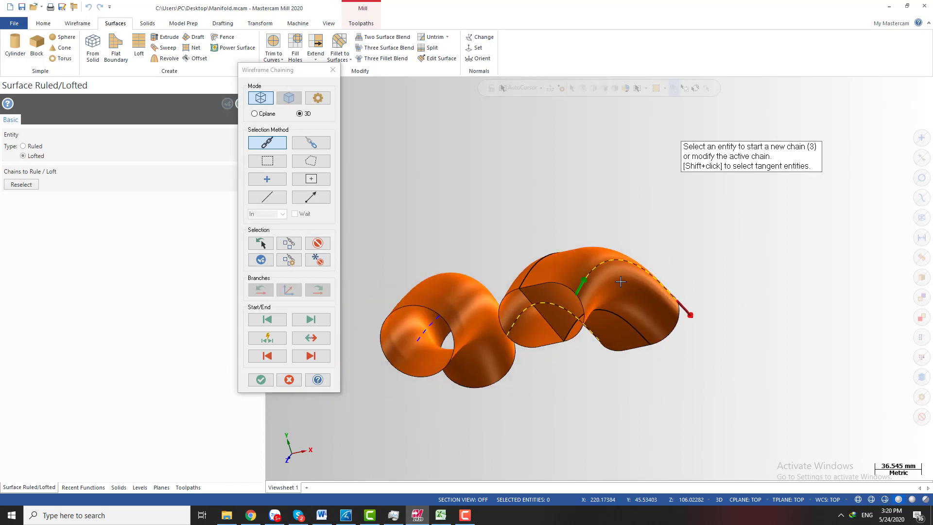
{"action": "left_click", "coordinate": [261, 379]}
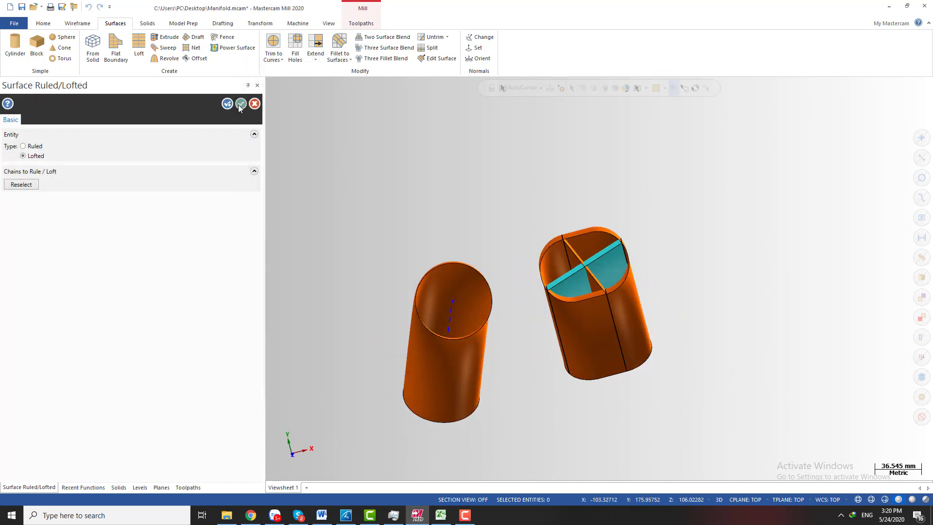
{"action": "left_click", "coordinate": [239, 105]}
Step: Isolate the rounded rectangular port's two crossing lofted surfaces so that only they are displayed
{"action": "middle_click_drag", "start_coordinate": [573, 216], "coordinate": [613, 214]}
{"action": "scroll", "coordinate": [654, 258], "scroll_direction": "up", "scroll_amount": 4}
{"action": "left_click", "coordinate": [625, 238]}
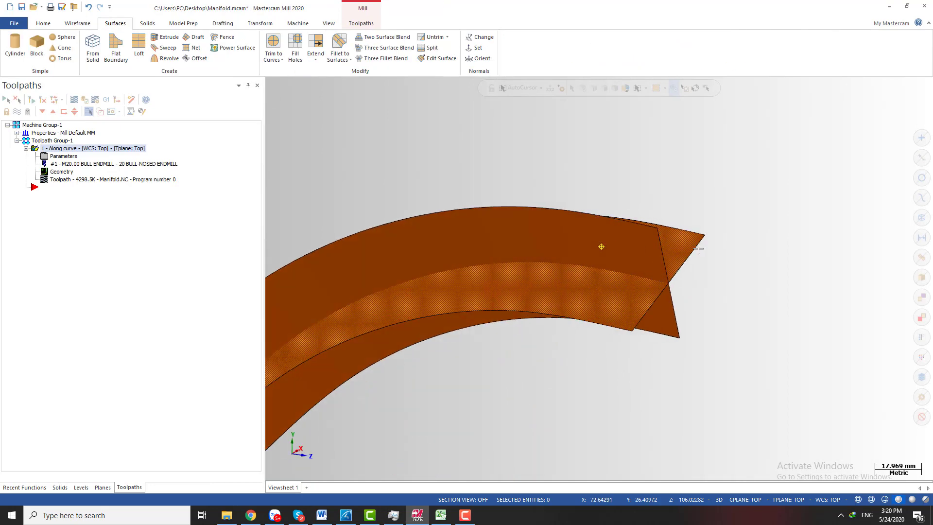
Step: Create a curve at the intersection of the two crossing lofted surfaces, with 0.001 chord height tolerance and zero offsets
{"action": "middle_click_drag", "start_coordinate": [698, 248], "coordinate": [708, 229]}
{"action": "scroll", "coordinate": [708, 229], "scroll_direction": "down", "scroll_amount": 4}
{"action": "middle_click_drag", "start_coordinate": [596, 248], "coordinate": [657, 259]}
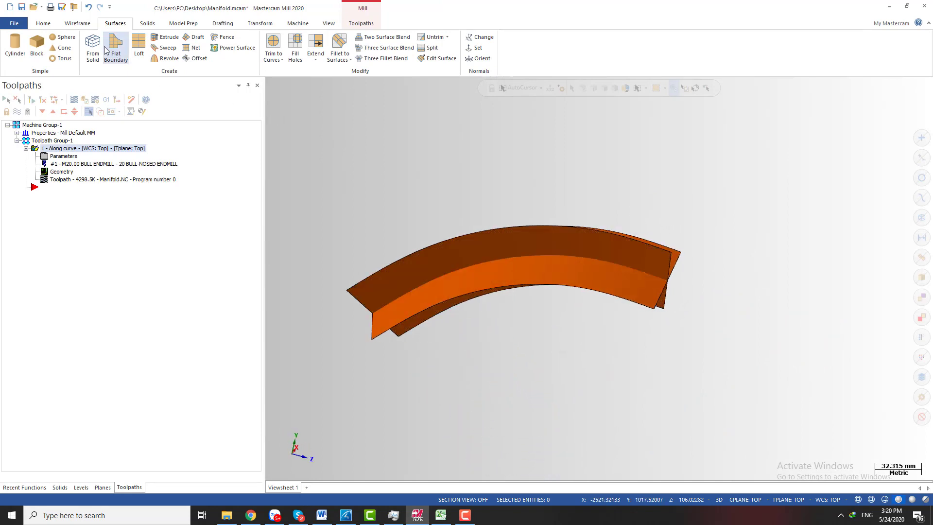
{"action": "left_click", "coordinate": [78, 24]}
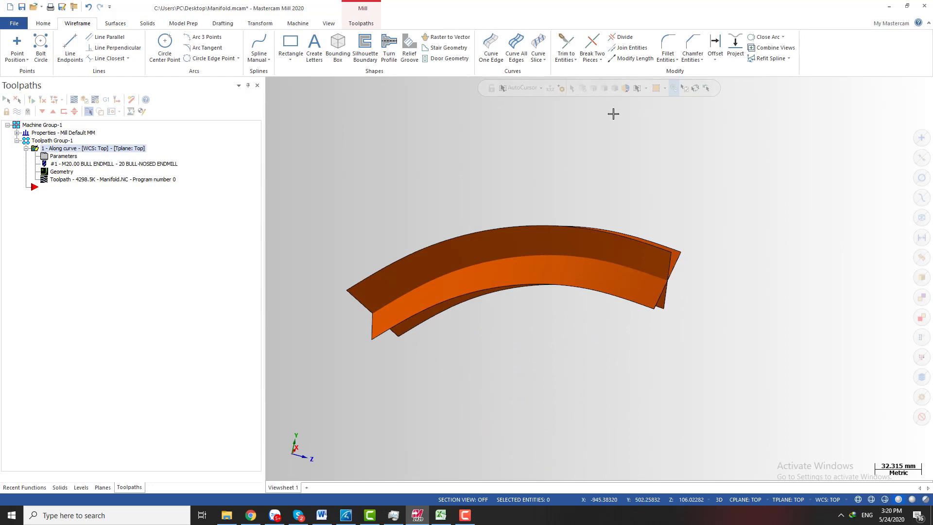
{"action": "left_click", "coordinate": [538, 58]}
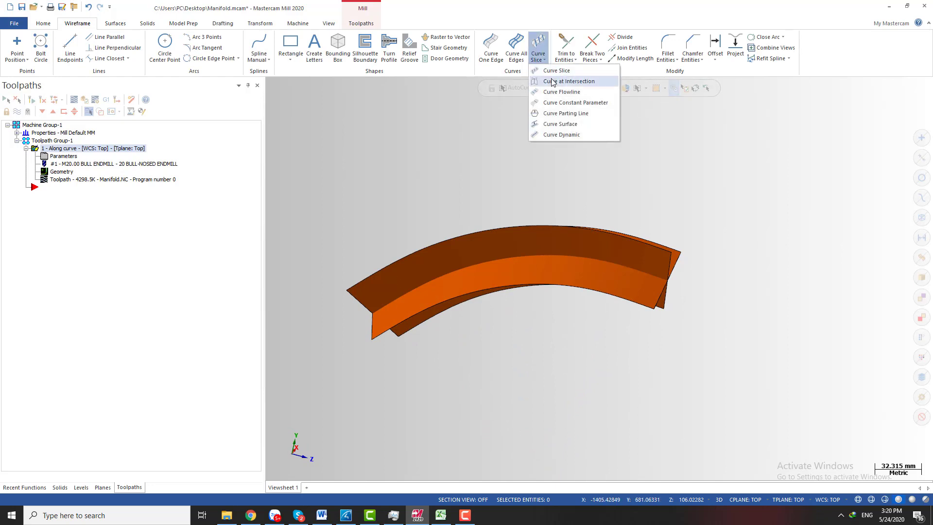
{"action": "left_click", "coordinate": [577, 82]}
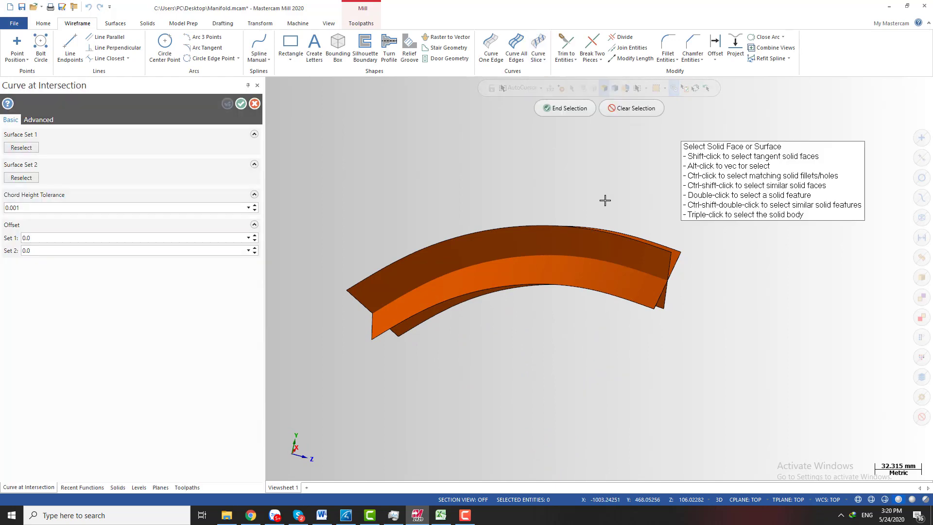
{"action": "left_click", "coordinate": [598, 241]}
{"action": "left_click", "coordinate": [626, 279]}
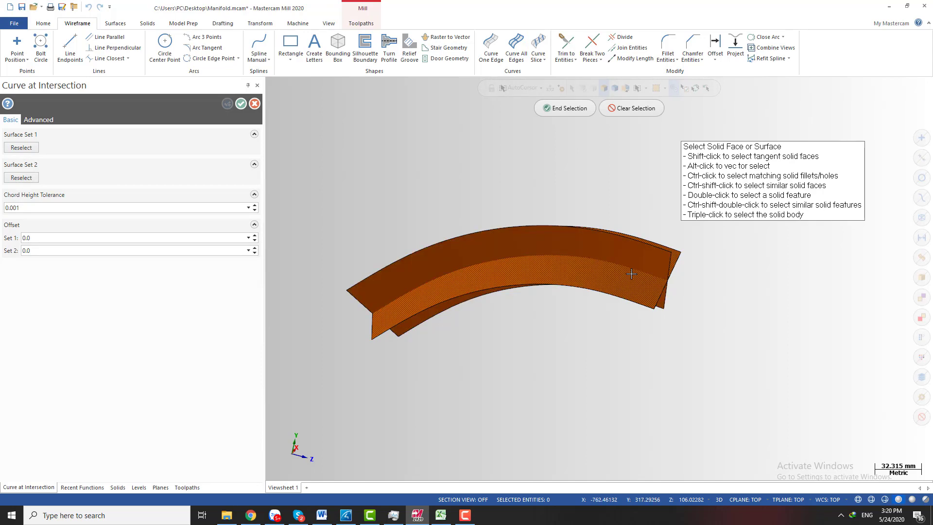
{"action": "left_click", "coordinate": [565, 111]}
{"action": "middle_click_drag", "start_coordinate": [662, 230], "coordinate": [597, 228]}
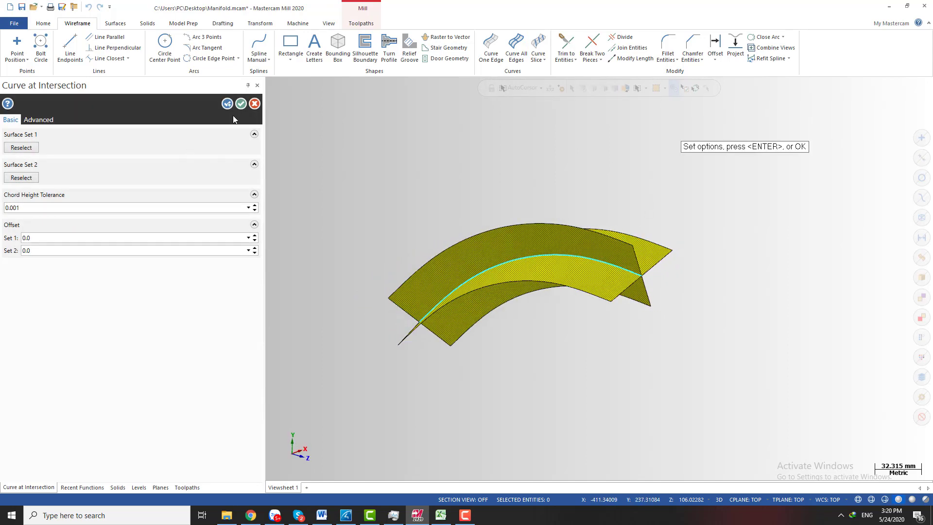
{"action": "left_click", "coordinate": [241, 104]}
Step: Redisplay the ports and delete the two crossing lofted surfaces inside the rounded rectangular port
{"action": "middle_click_drag", "start_coordinate": [539, 228], "coordinate": [602, 250]}
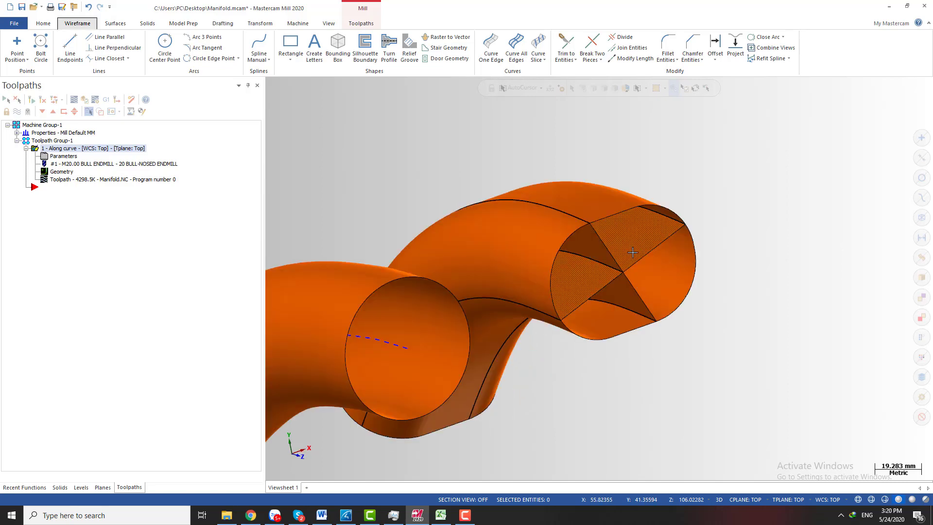
{"action": "middle_click_drag", "start_coordinate": [632, 252], "coordinate": [687, 260]}
{"action": "scroll", "coordinate": [680, 262], "scroll_direction": "up", "scroll_amount": 4}
{"action": "left_click", "coordinate": [585, 264]}
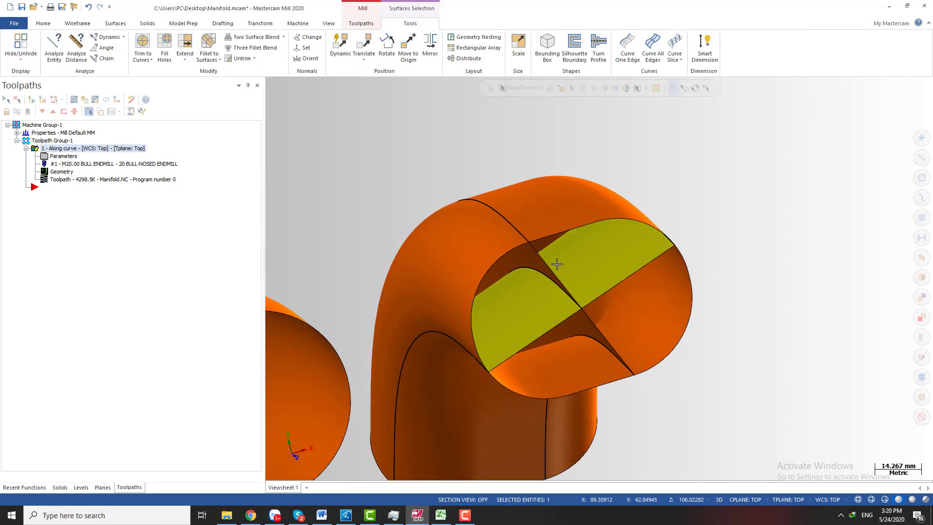
{"action": "left_click", "coordinate": [535, 258]}
{"action": "key", "text": "Delete"}
Step: Change the color of the rounded rectangular port's new center line to blue
{"action": "scroll", "coordinate": [570, 266], "scroll_direction": "down", "scroll_amount": 2}
{"action": "middle_click_drag", "start_coordinate": [570, 266], "coordinate": [611, 256]}
{"action": "scroll", "coordinate": [611, 256], "scroll_direction": "down", "scroll_amount": 2}
{"action": "left_click", "coordinate": [609, 256]}
{"action": "right_click", "coordinate": [609, 258]}
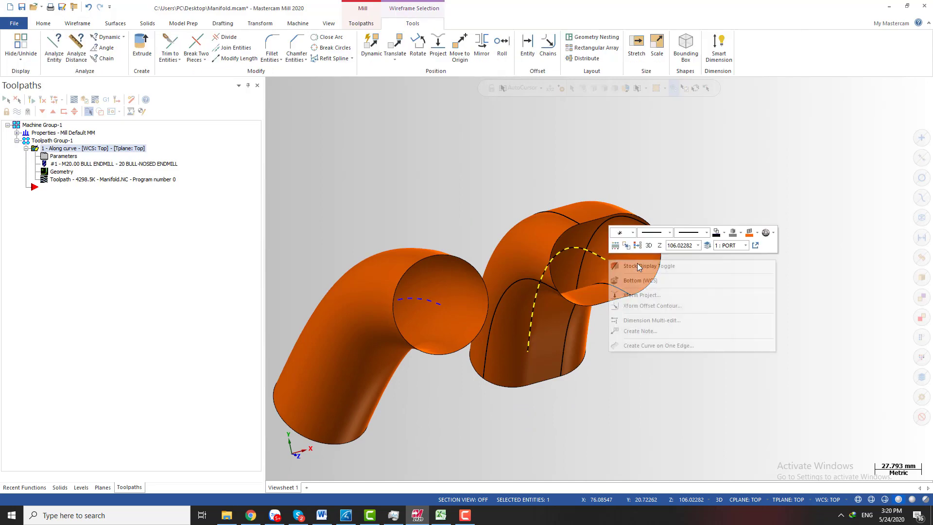
{"action": "left_click", "coordinate": [724, 233]}
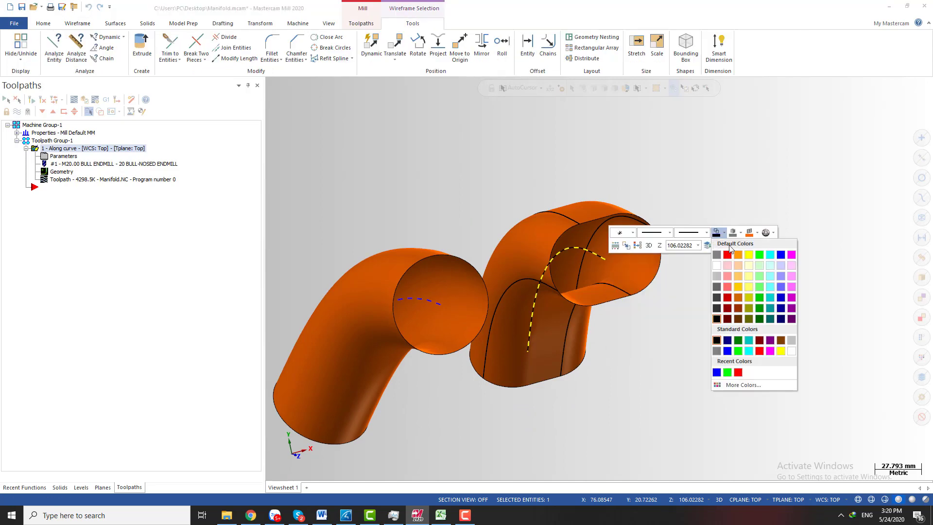
{"action": "left_click", "coordinate": [780, 255]}
Step: Apply a dashed line style to the rounded rectangular port's center line
{"action": "left_click", "coordinate": [598, 253]}
{"action": "right_click", "coordinate": [598, 253]}
{"action": "left_click", "coordinate": [697, 228]}
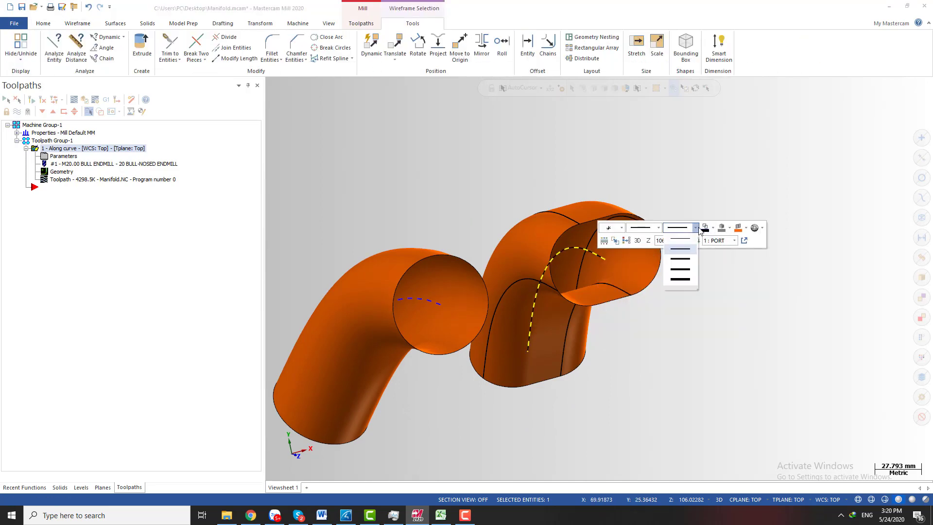
{"action": "left_click", "coordinate": [699, 229]}
{"action": "left_click", "coordinate": [659, 229]}
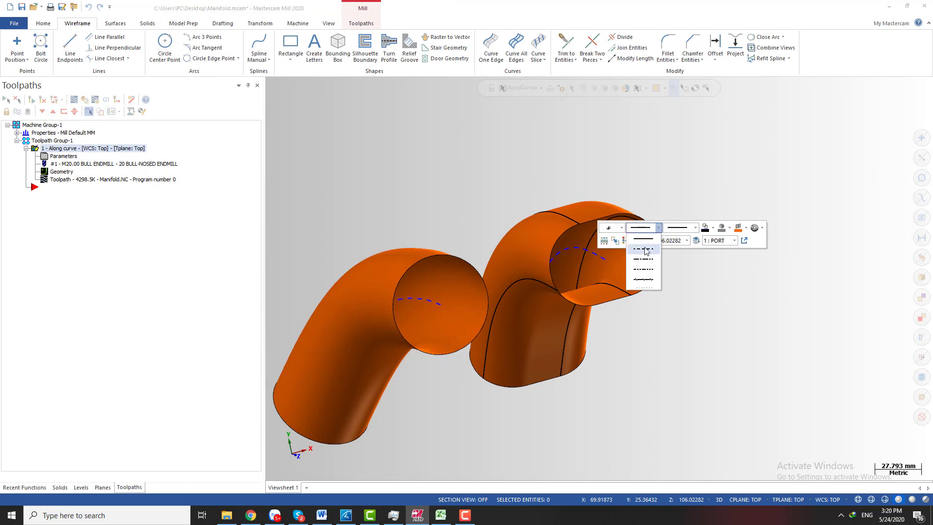
{"action": "left_click", "coordinate": [645, 247]}
Step: Delete the flowline curves on the rounded rectangular port, keeping its center line
{"action": "scroll", "coordinate": [663, 321], "scroll_direction": "down", "scroll_amount": 2}
{"action": "middle_click_drag", "start_coordinate": [640, 309], "coordinate": [599, 259]}
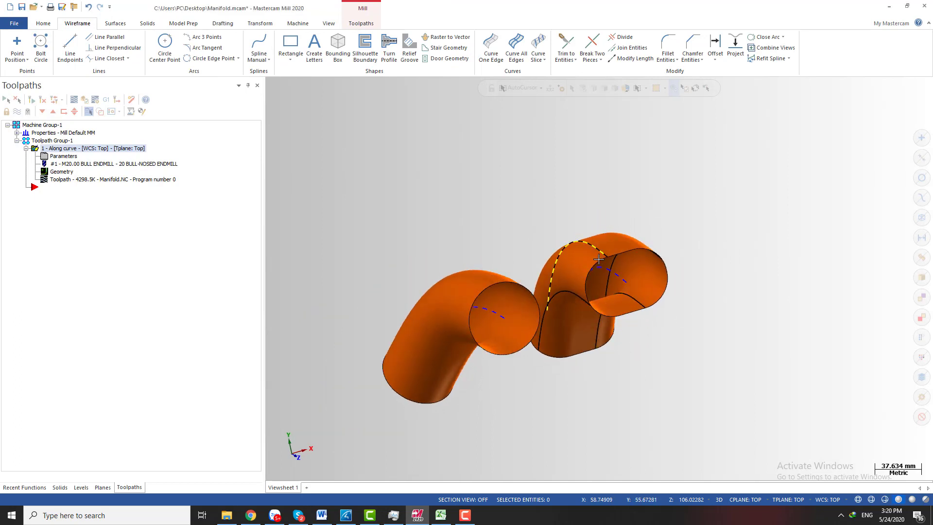
{"action": "left_click", "coordinate": [599, 290]}
{"action": "left_click", "coordinate": [655, 263]}
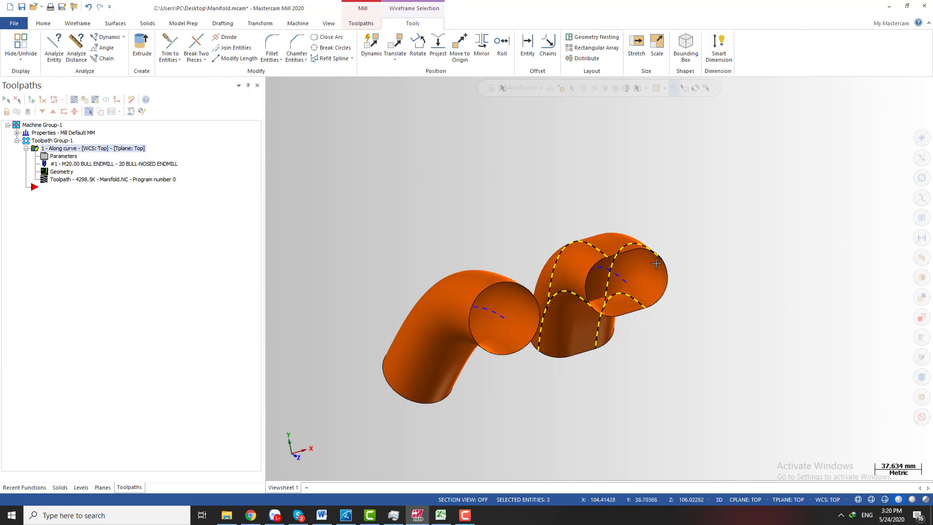
{"action": "key", "text": "Delete"}
Step: Toggle shading off and back on to inspect the blue center lines running through both ports
{"action": "mouse_move", "coordinate": [624, 263]}
{"action": "middle_mouse_down"}
{"action": "mouse_move", "coordinate": [583, 267]}
{"action": "mouse_move", "coordinate": [678, 237]}
{"action": "mouse_move", "coordinate": [617, 274]}
{"action": "middle_mouse_up"}
{"action": "key", "text": "alt+s"}
{"action": "key", "text": "alt+s"}
{"action": "scroll", "coordinate": [532, 302], "scroll_direction": "down", "scroll_amount": 2}
{"action": "mouse_move", "coordinate": [561, 316]}
{"action": "middle_mouse_down"}
{"action": "mouse_move", "coordinate": [532, 311]}
{"action": "mouse_move", "coordinate": [555, 318]}
{"action": "middle_mouse_up"}
{"action": "scroll", "coordinate": [603, 288], "scroll_direction": "up", "scroll_amount": 3}
{"action": "middle_click_drag", "start_coordinate": [603, 276], "coordinate": [301, 230]}
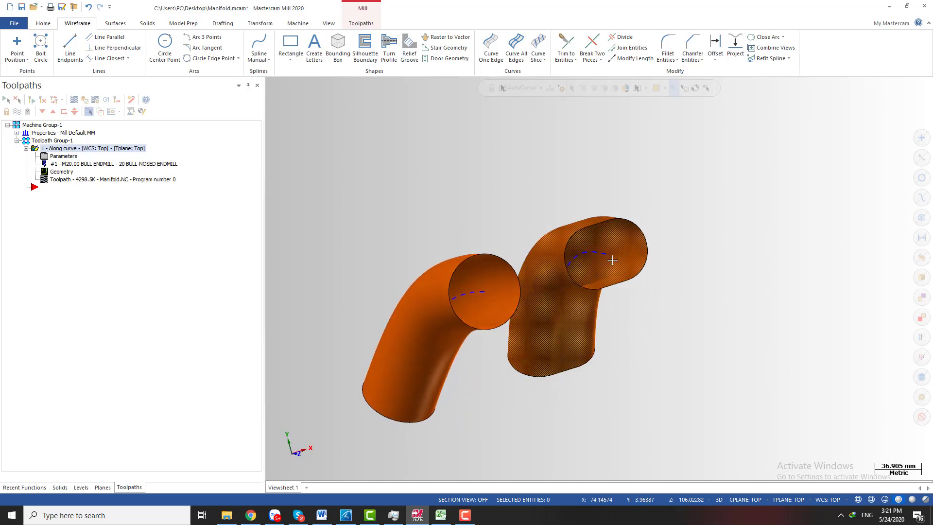
Step: Display the ORIGINAL CENTER LINE level together with the PORT level
{"action": "left_click", "coordinate": [82, 487]}
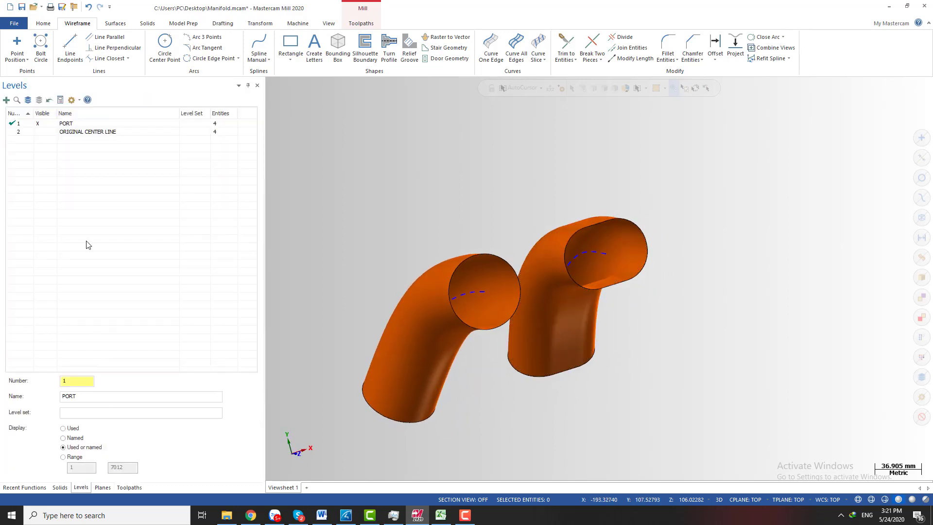
{"action": "left_click", "coordinate": [40, 132]}
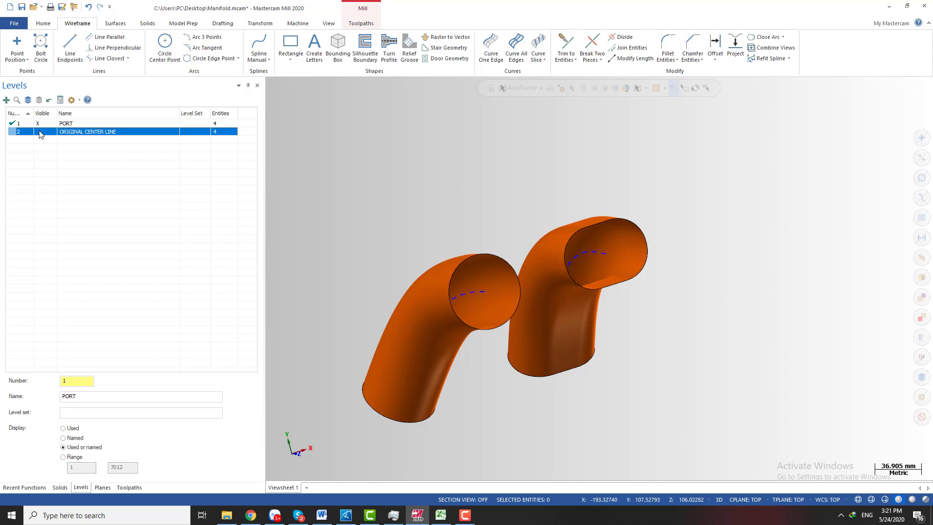
{"action": "left_click", "coordinate": [416, 327]}
{"action": "left_click", "coordinate": [451, 210]}
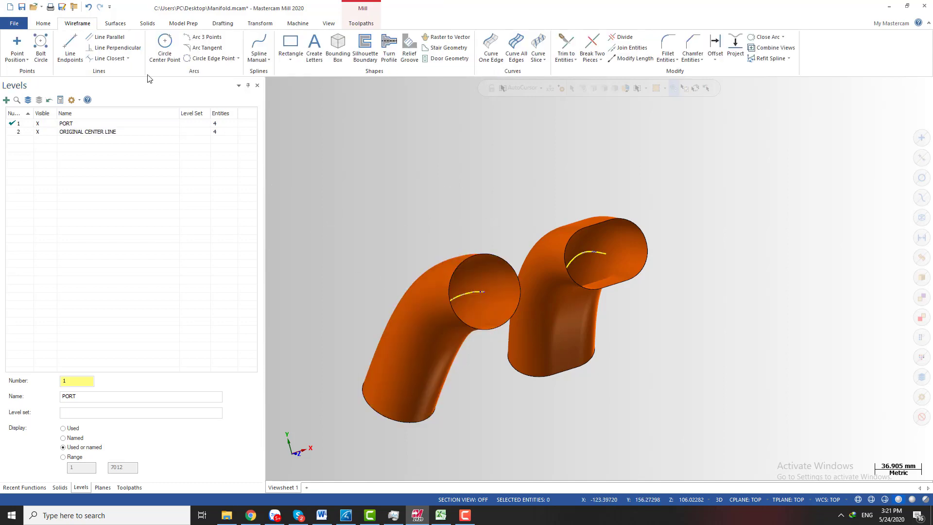
{"action": "left_click", "coordinate": [114, 23]}
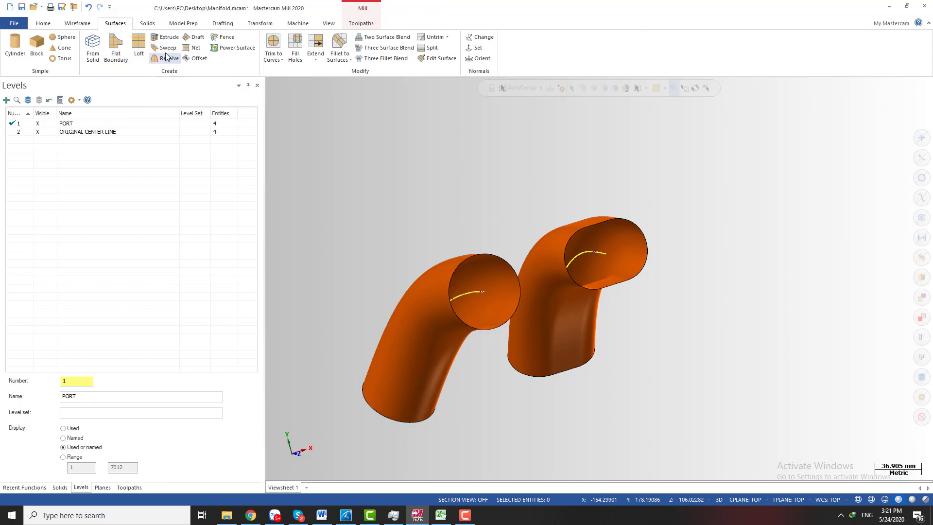
{"action": "left_click", "coordinate": [425, 292]}
{"action": "key", "text": "Escape"}
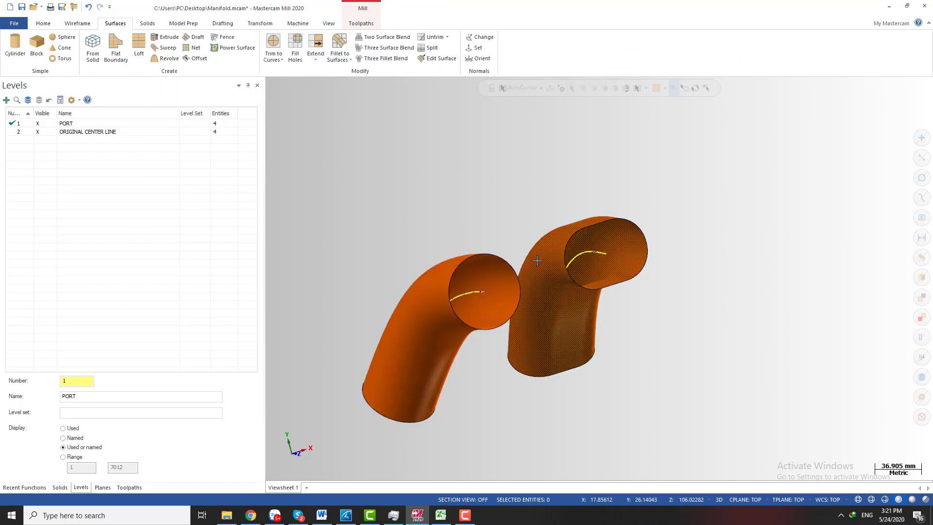
Step: Compare the original center lines with the new dashed ones in both ports, and hide the ORIGINAL CENTER LINE level
{"action": "left_click", "coordinate": [39, 133]}
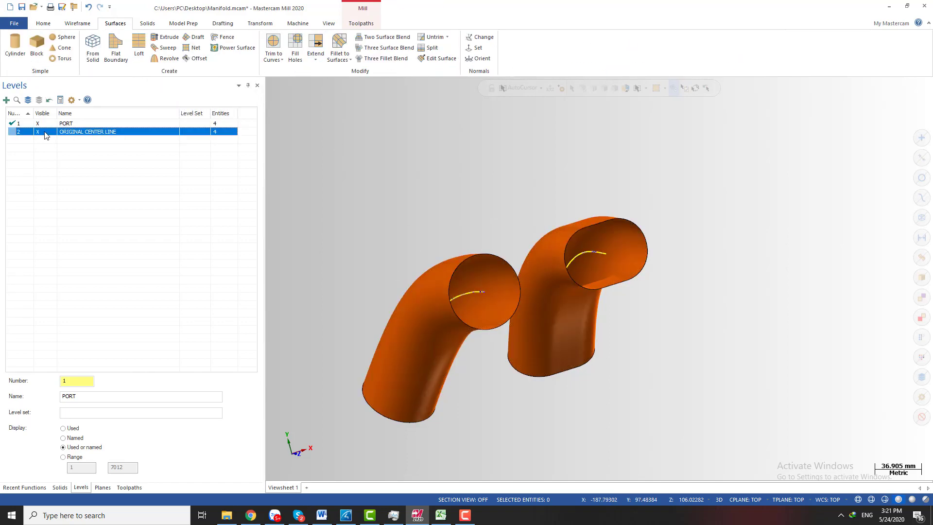
{"action": "scroll", "coordinate": [449, 301], "scroll_direction": "up", "scroll_amount": 3}
{"action": "middle_click_drag", "start_coordinate": [553, 291], "coordinate": [535, 318]}
{"action": "scroll", "coordinate": [535, 318], "scroll_direction": "down", "scroll_amount": 2}
{"action": "middle_click_drag", "start_coordinate": [565, 290], "coordinate": [518, 225]}
{"action": "scroll", "coordinate": [519, 224], "scroll_direction": "down", "scroll_amount": 1}
{"action": "left_click", "coordinate": [37, 132]}
{"action": "middle_click_drag", "start_coordinate": [412, 233], "coordinate": [432, 228]}
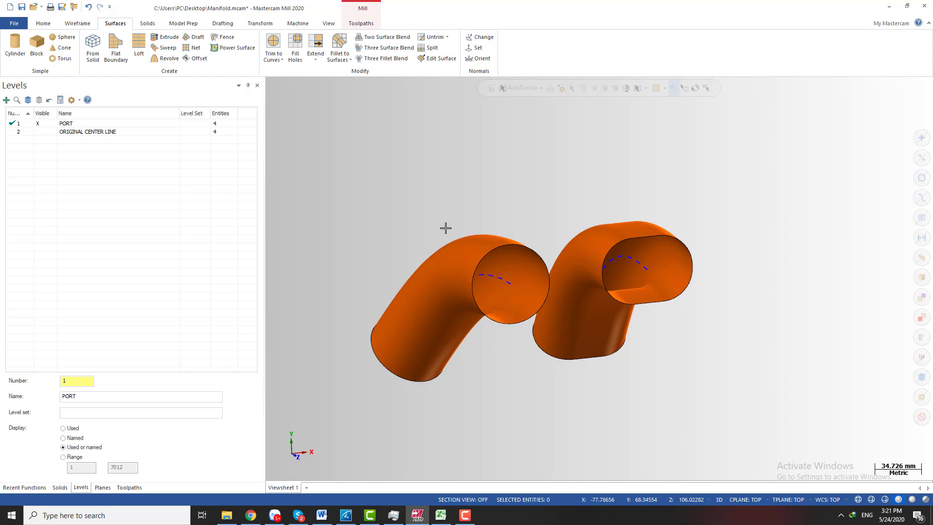
Step: Return to the list of toolpath operations with both ports in view
{"action": "left_click", "coordinate": [129, 487]}
{"action": "scroll", "coordinate": [403, 248], "scroll_direction": "down", "scroll_amount": 1}
{"action": "middle_click_drag", "start_coordinate": [402, 248], "coordinate": [428, 254]}
{"action": "scroll", "coordinate": [530, 209], "scroll_direction": "up", "scroll_amount": 2}
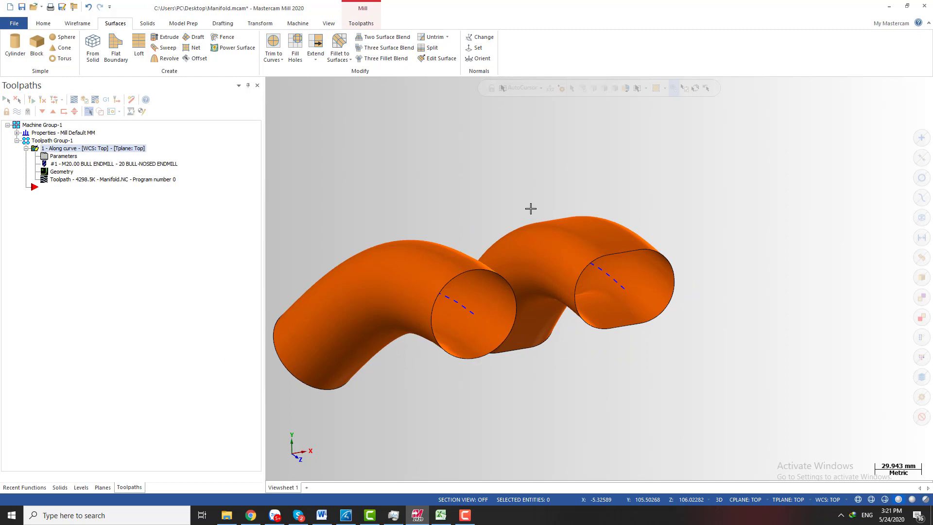
{"action": "scroll", "coordinate": [836, 194], "scroll_direction": "down", "scroll_amount": 2}
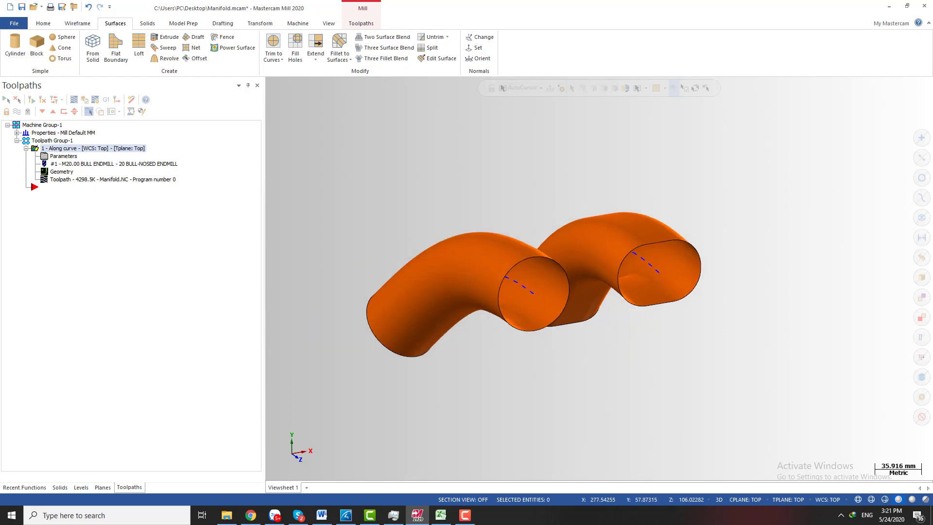